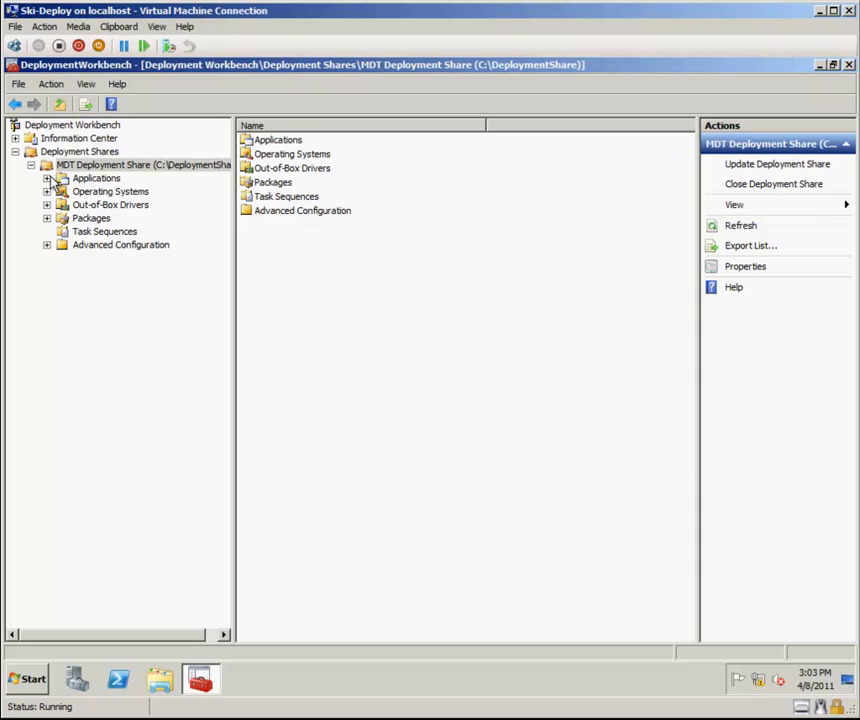
Browse the operating system folders and the Applications folder of the MDT deployment share.
left_click(46, 191)
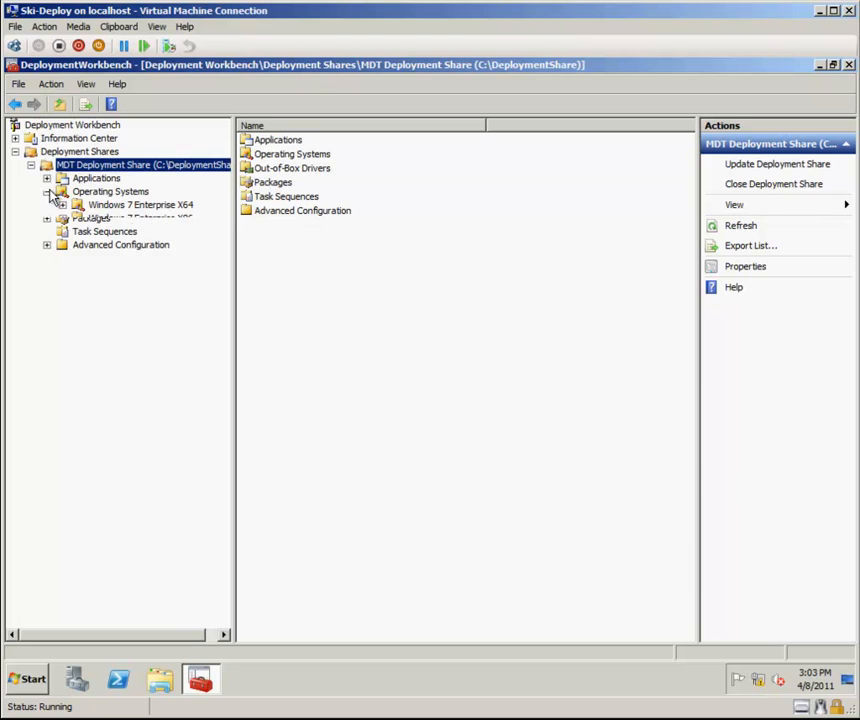
left_click(101, 206)
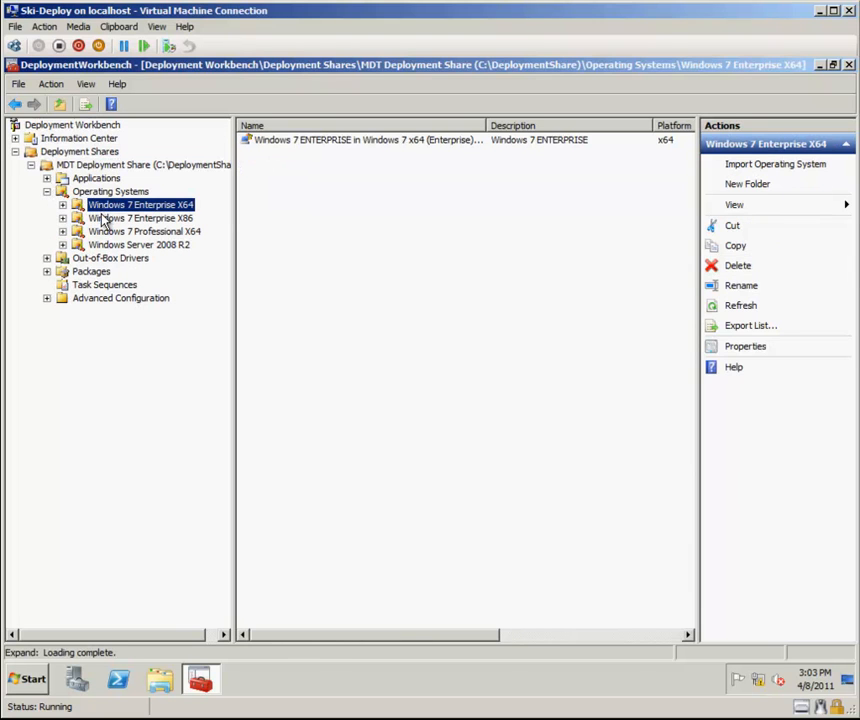
left_click(106, 219)
left_click(110, 232)
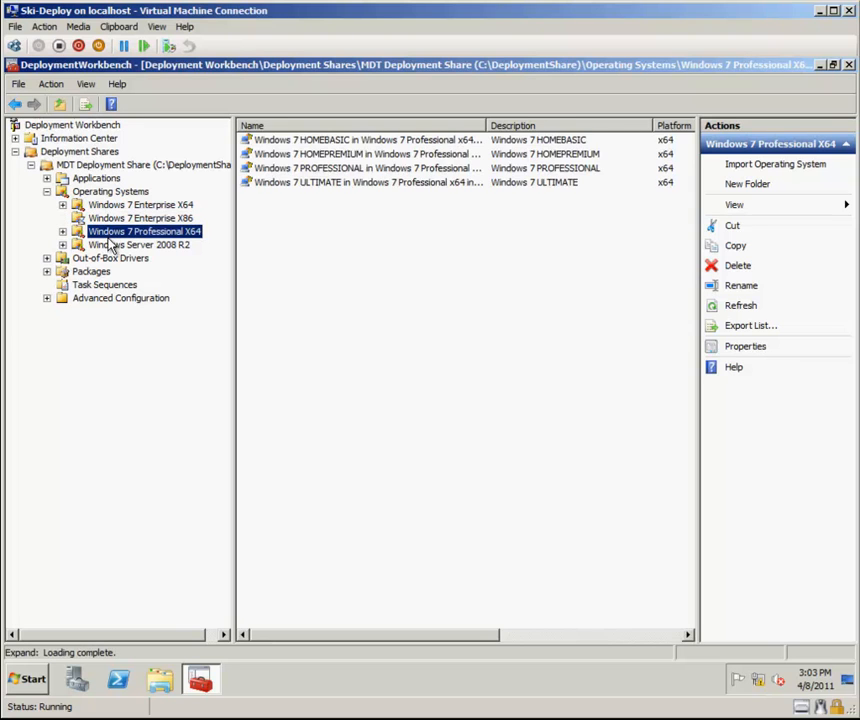
left_click(112, 245)
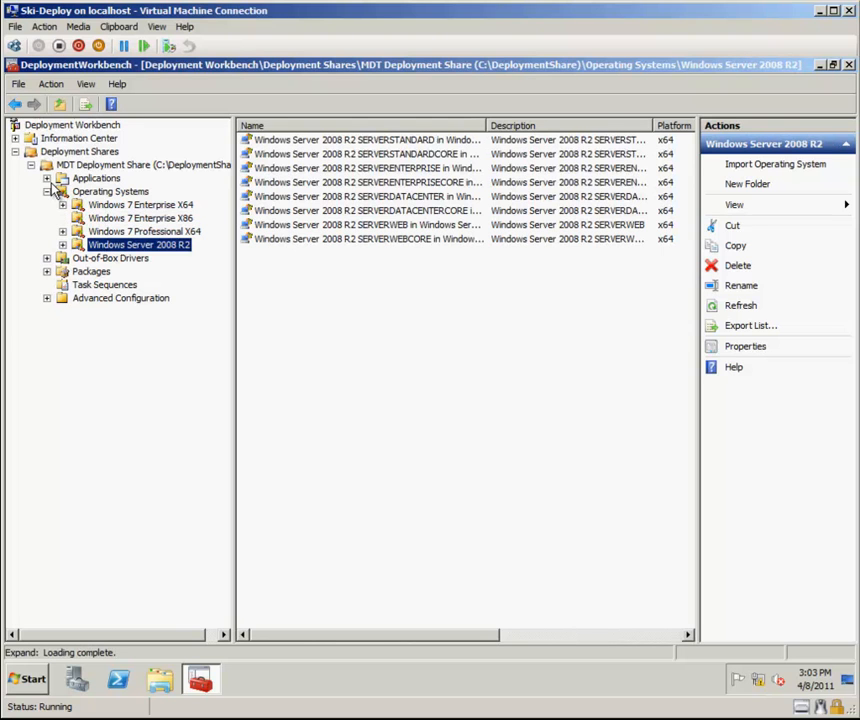
left_click(89, 180)
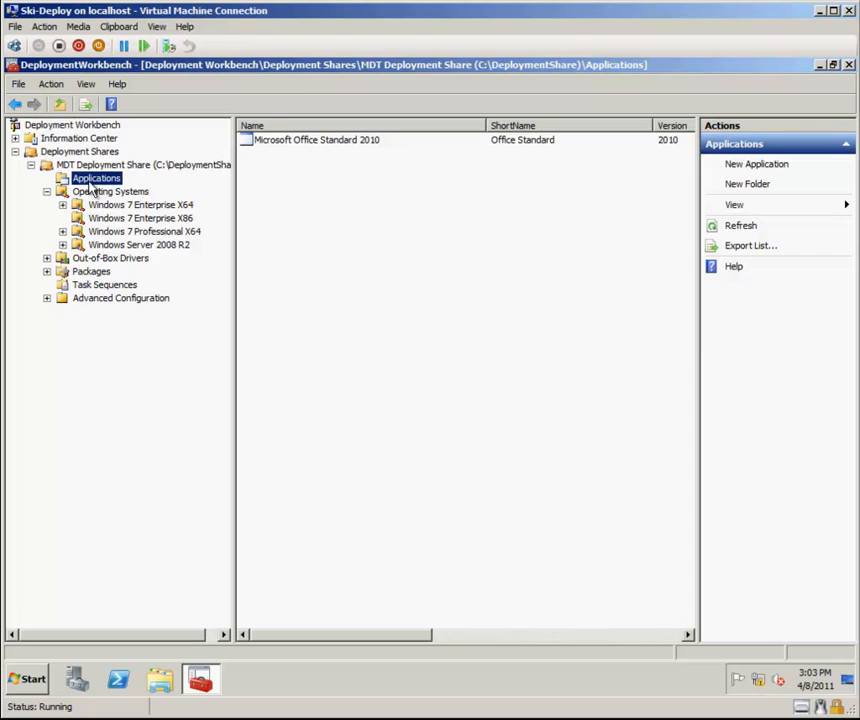
Start a new task sequence in Task Sequences with ID 001 named Windows 7 Enterprise x86.
left_click(110, 285)
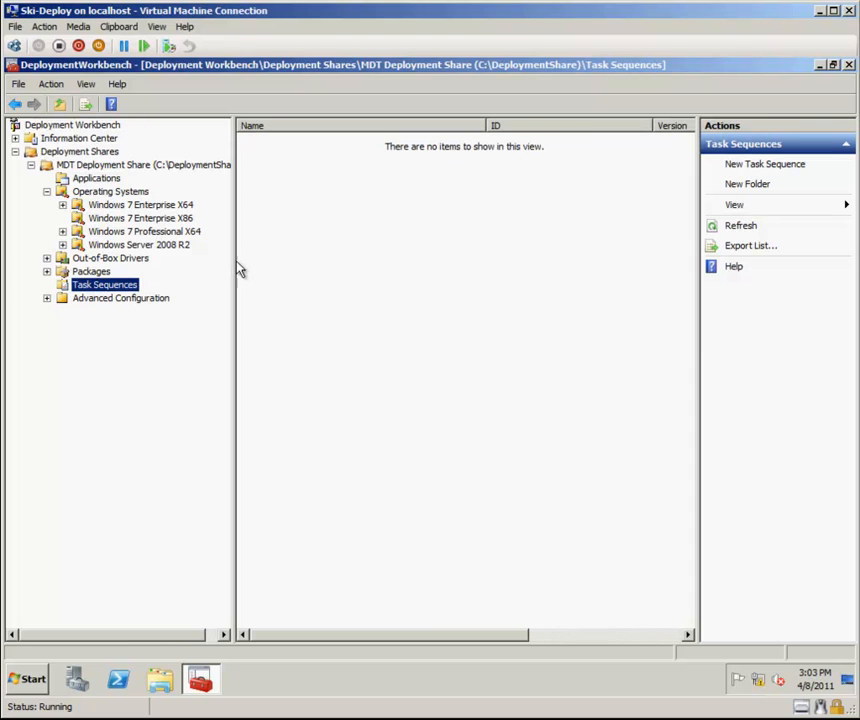
left_click(743, 166)
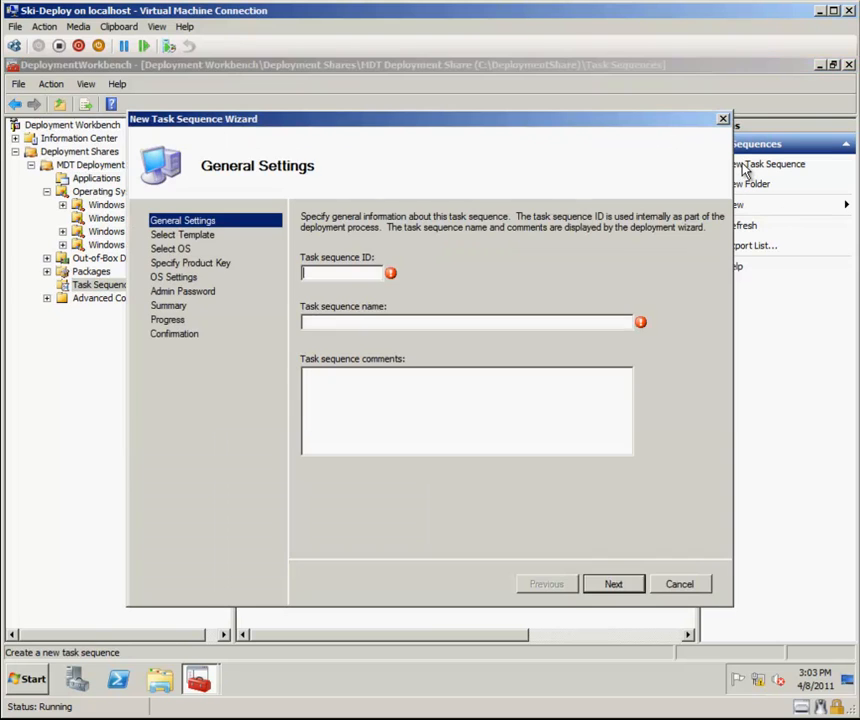
type("001")
key("Tab")
type("Windows 7 Enterprise ")
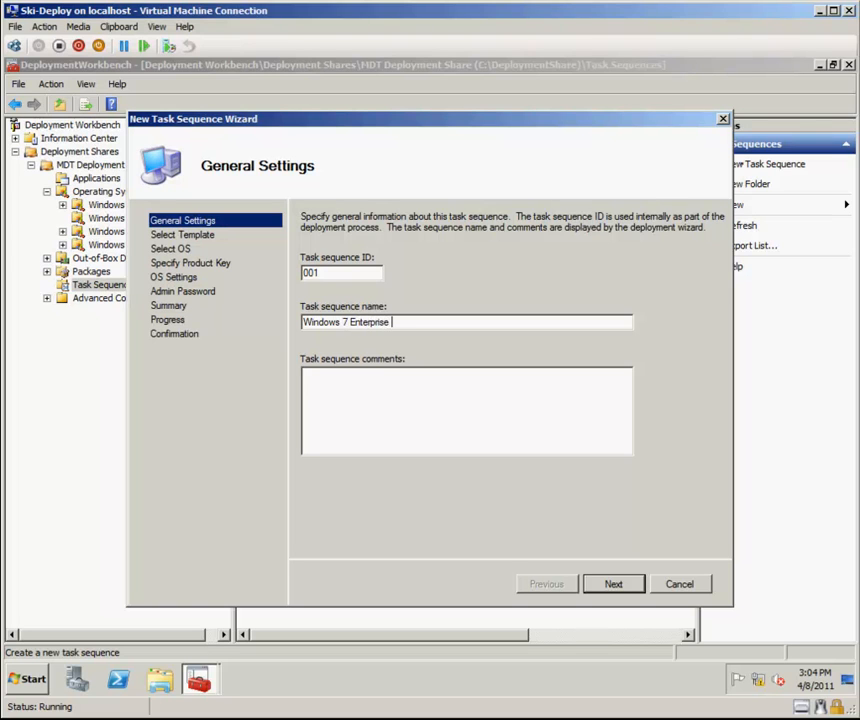
type("x86")
key("BackSpace")
key("BackSpace")
type("86")
key("Return")
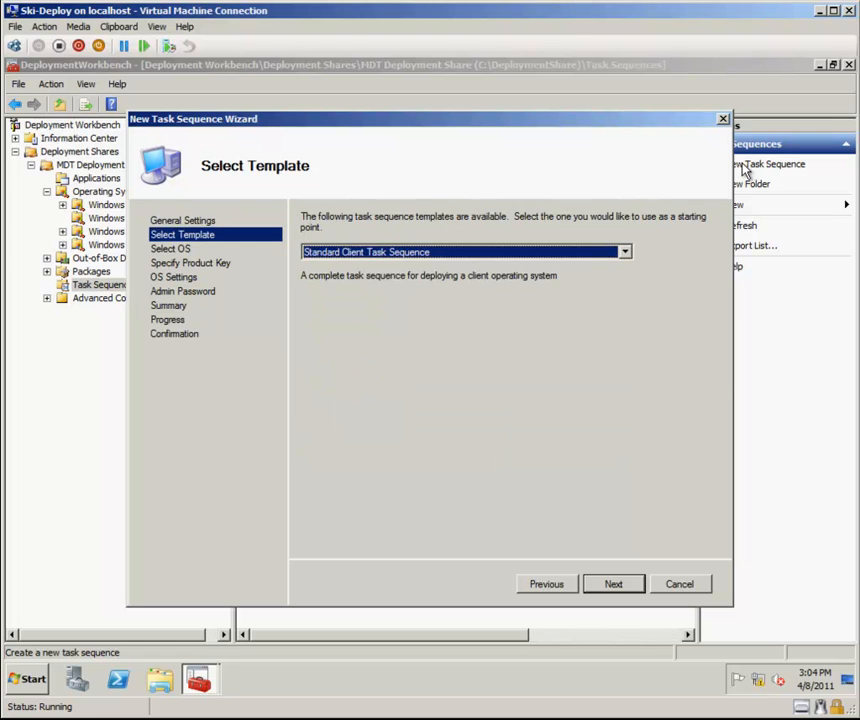
Keep the Standard Client Task Sequence template and choose the image under Windows 7 Enterprise X86.
key("Return")
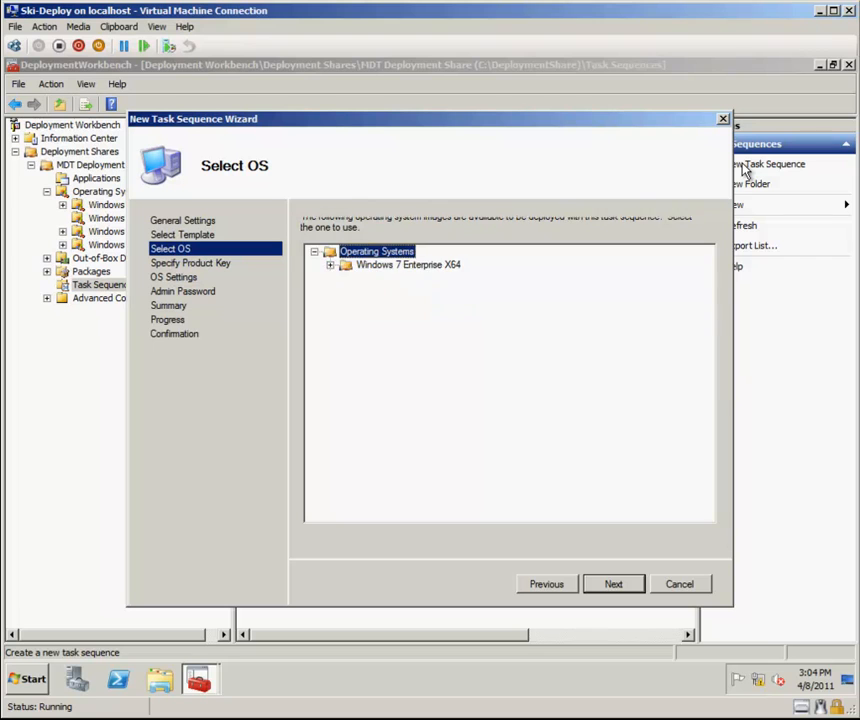
key("Down")
key("Down")
key("Right")
key("Down")
key("Return")
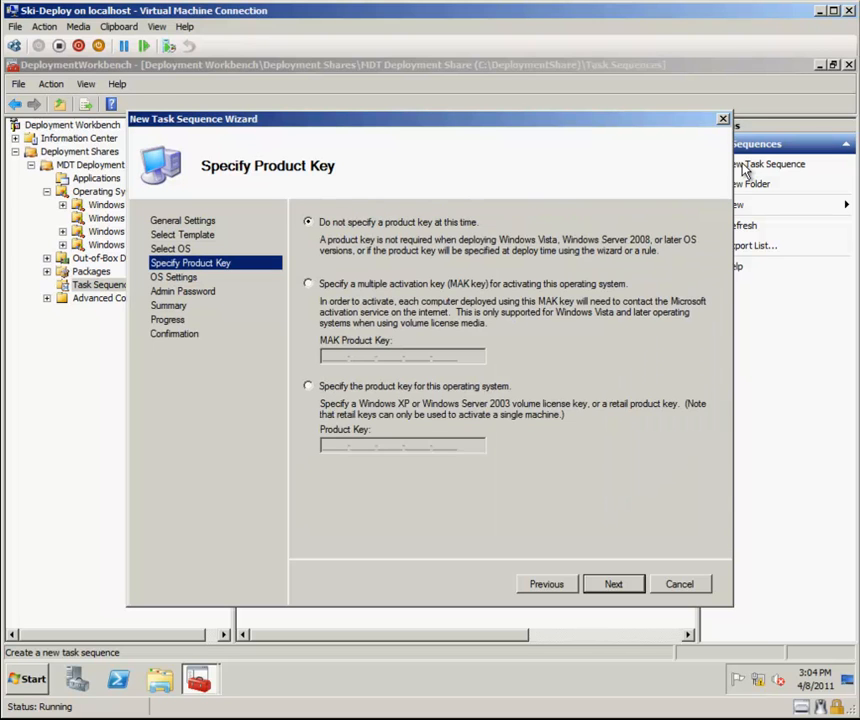
key("Return")
key("Tab")
type("SWMI Consulting Grouyp")
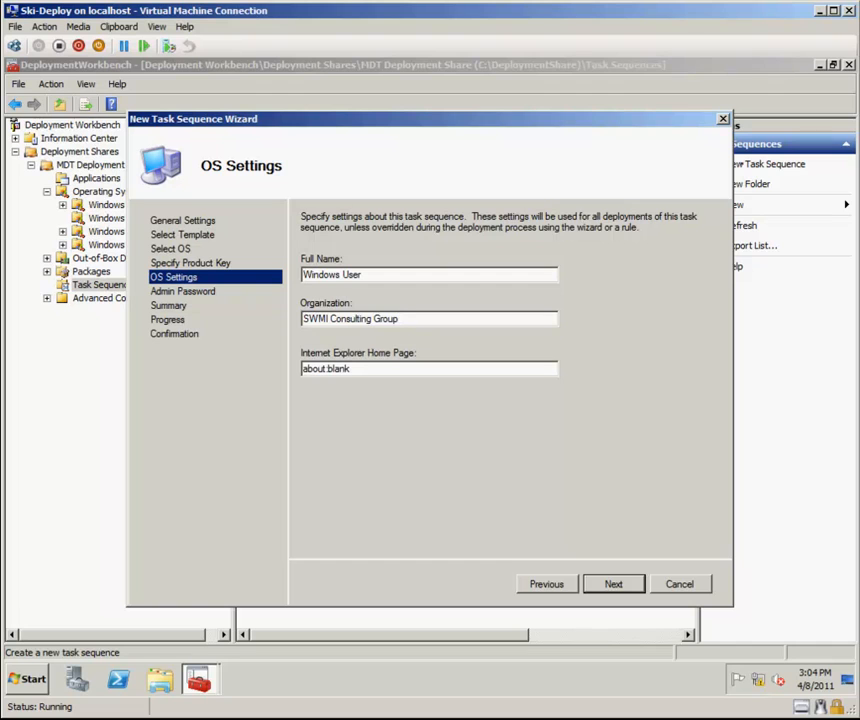
key("shift+Home")
key("Tab")
type("http://www.garvis.com")
key("Return")
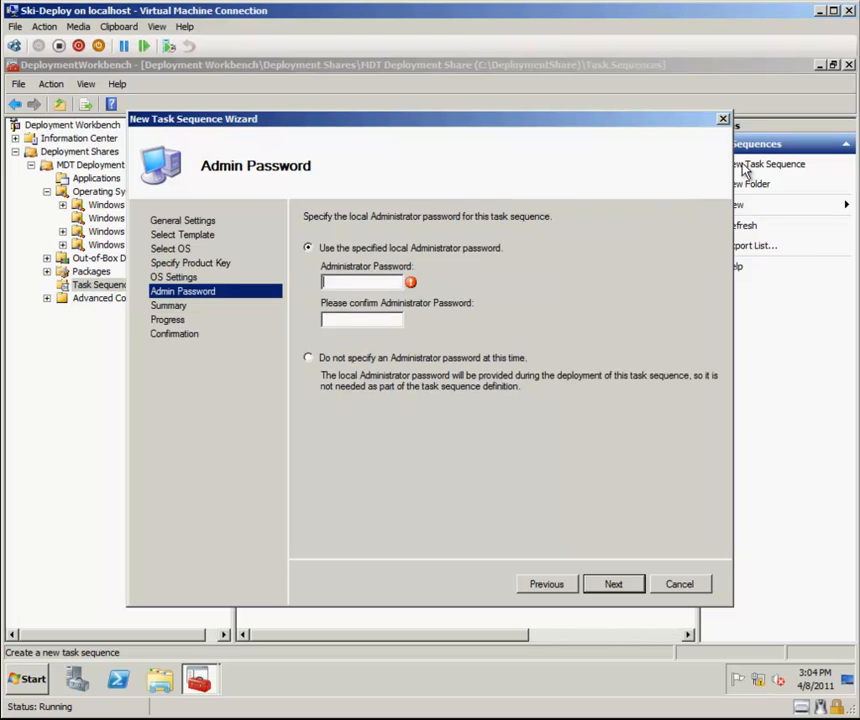
Enter and confirm the local Administrator password and finish the task sequence wizard.
type("P@ssw0rdP@ssw0rd")
key("Return")
key("Return")
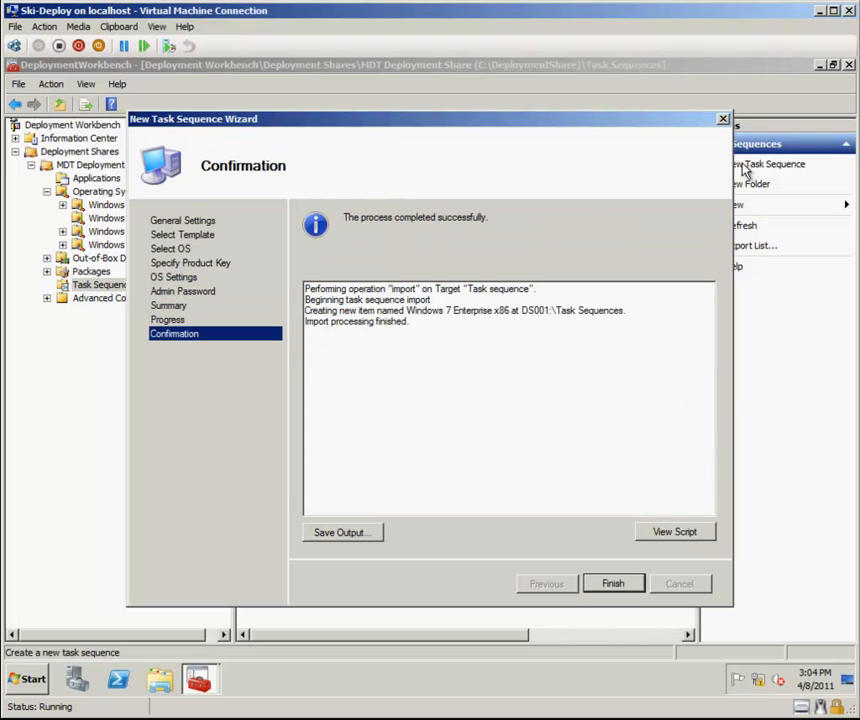
key("Return")
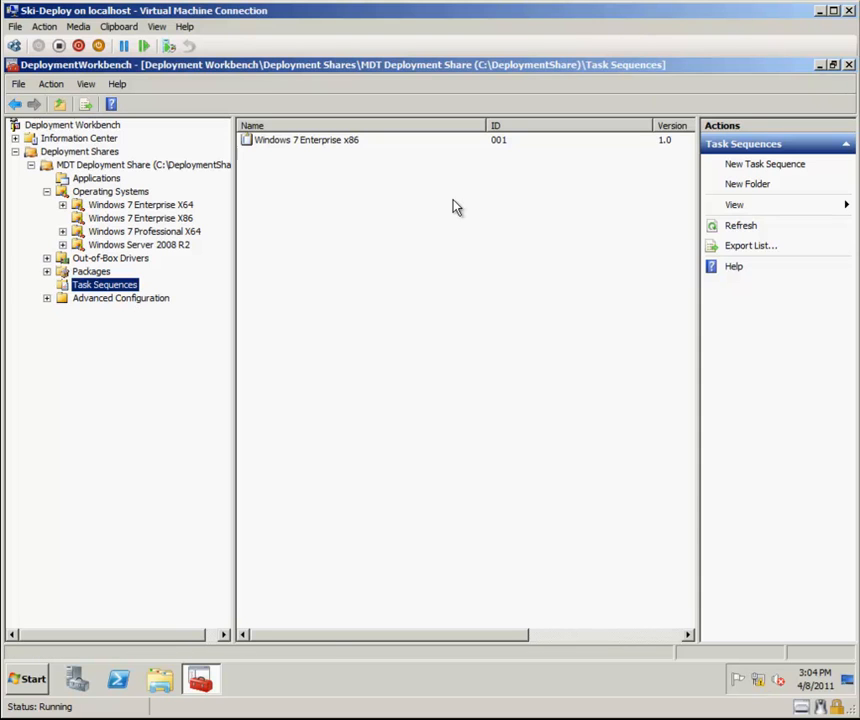
Start another new task sequence with ID 002 named Windows 7 Enterprise X64.
left_click(790, 166)
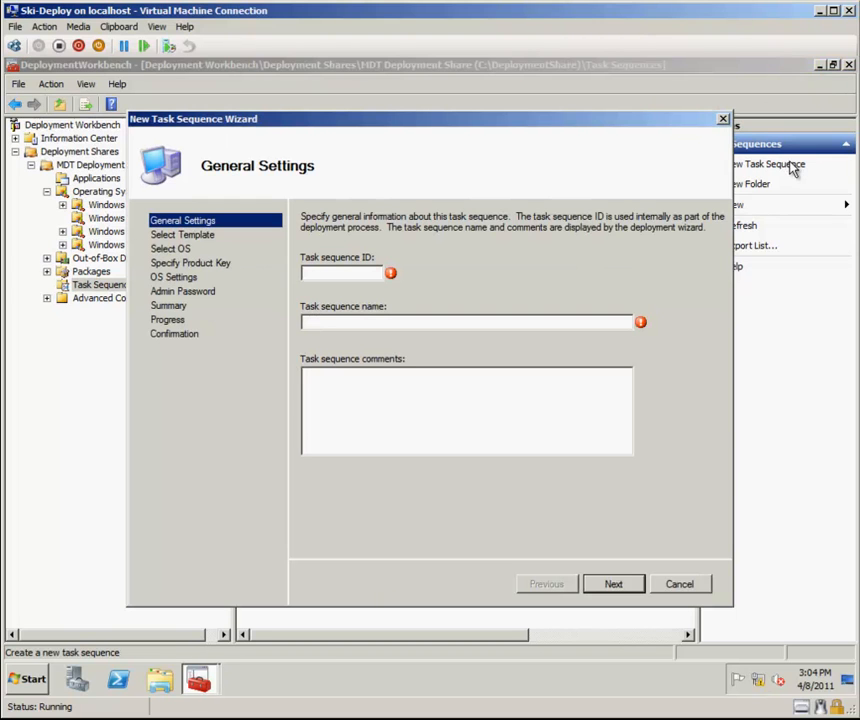
type("002")
type("WQin")
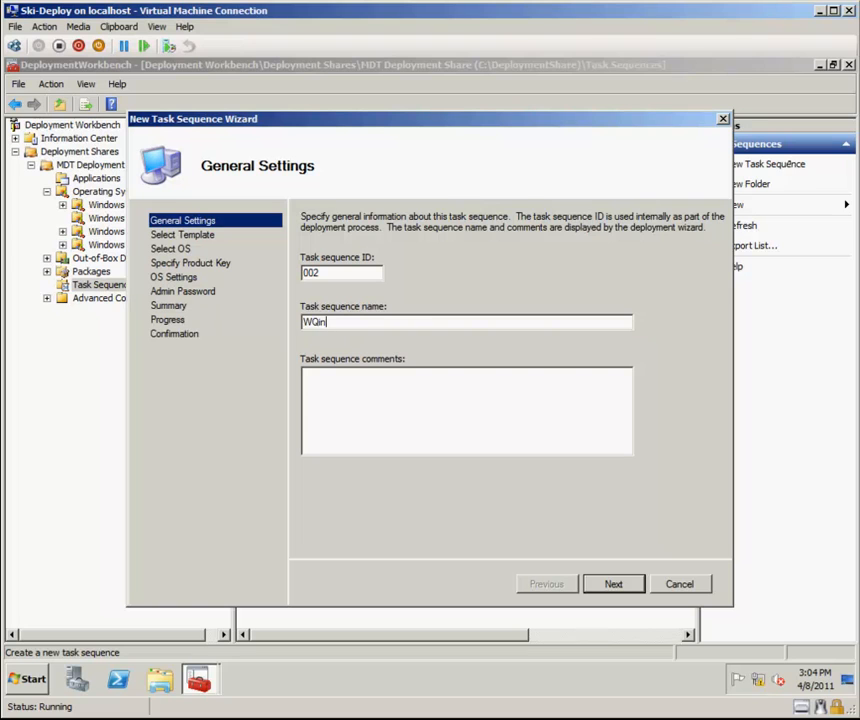
key("BackSpace")
type("indows 7 Enterprise X64")
key("Return")
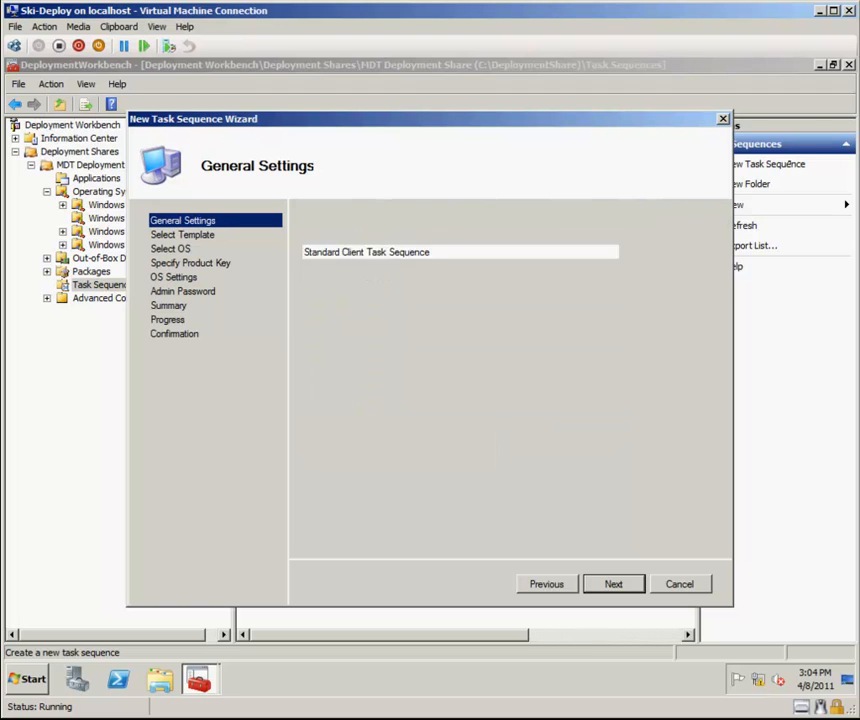
Keep the Standard Client Task Sequence template and choose the image under Windows 7 Enterprise X64.
key("Return")
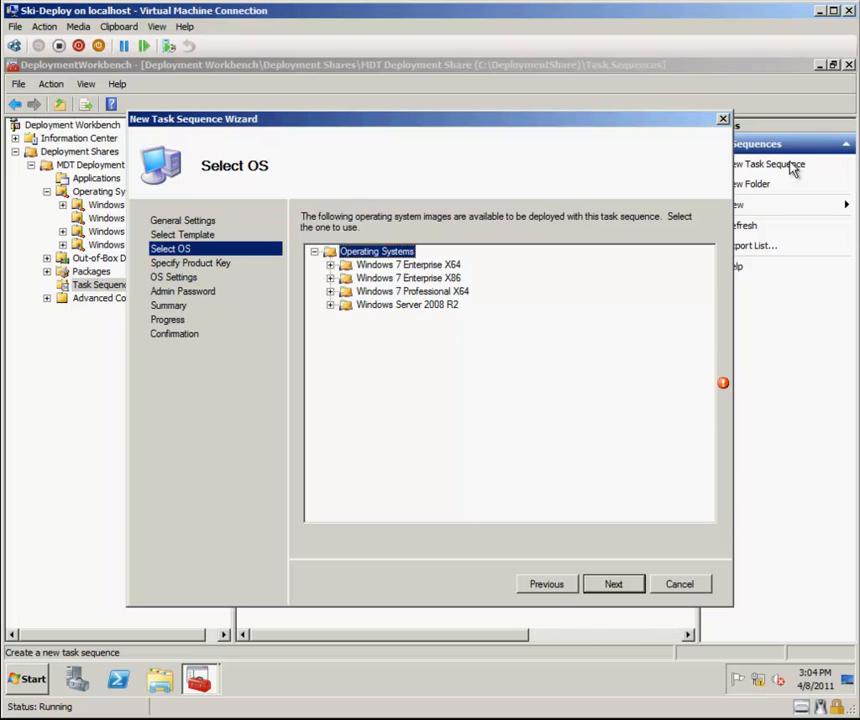
key("Down")
key("Right")
key("Down")
key("Return")
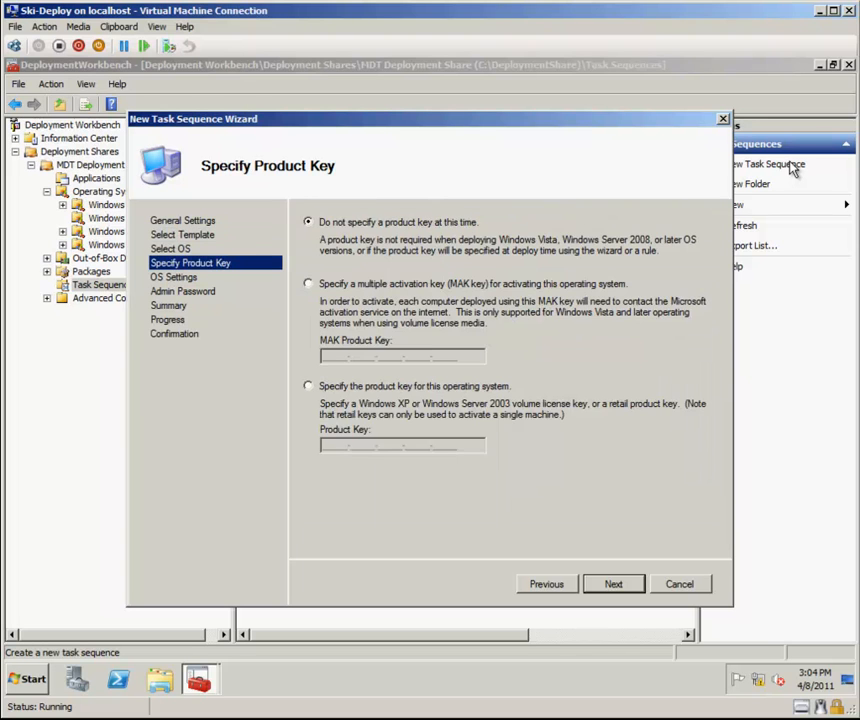
key("Return")
key("Tab")
type("SWMI Consulting Group")
key("Tab")
type("http://www")
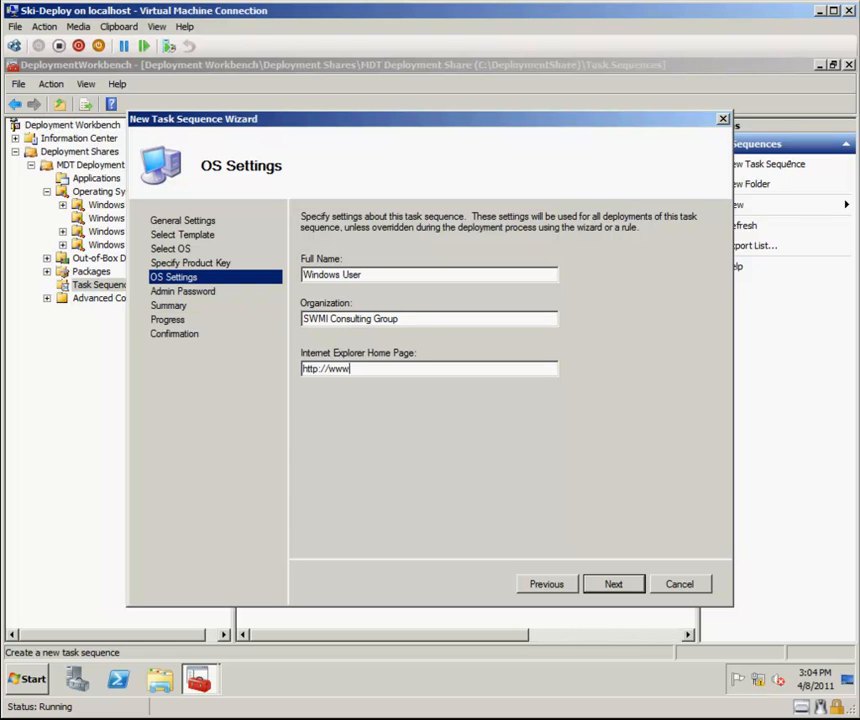
type(".ganis.ca")
key("Return")
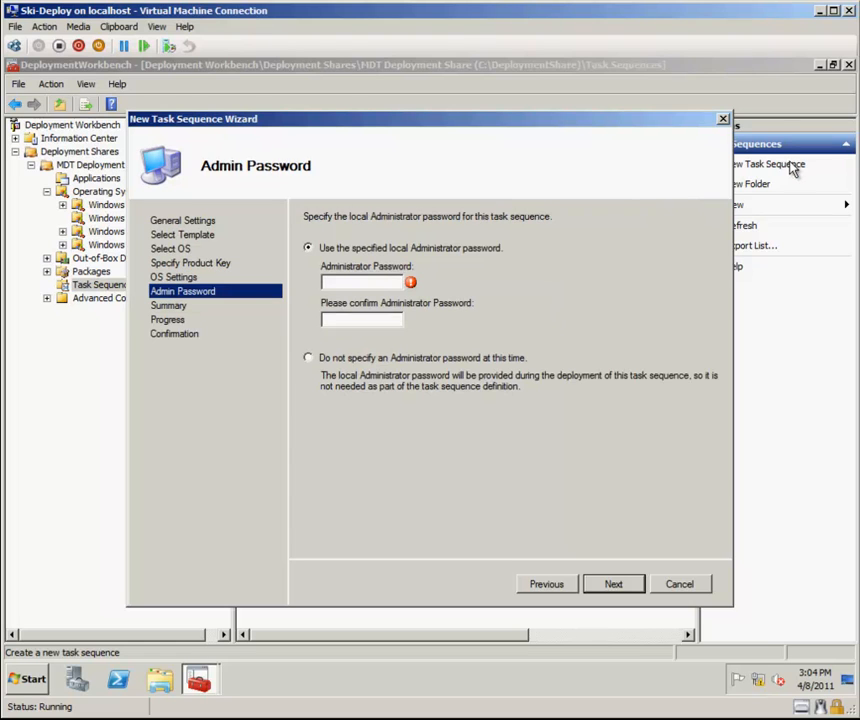
Enter and confirm the local Administrator password and finish creating the second task sequence.
type("P@ssw0rd")
key("Tab")
type("P@ssw0rd")
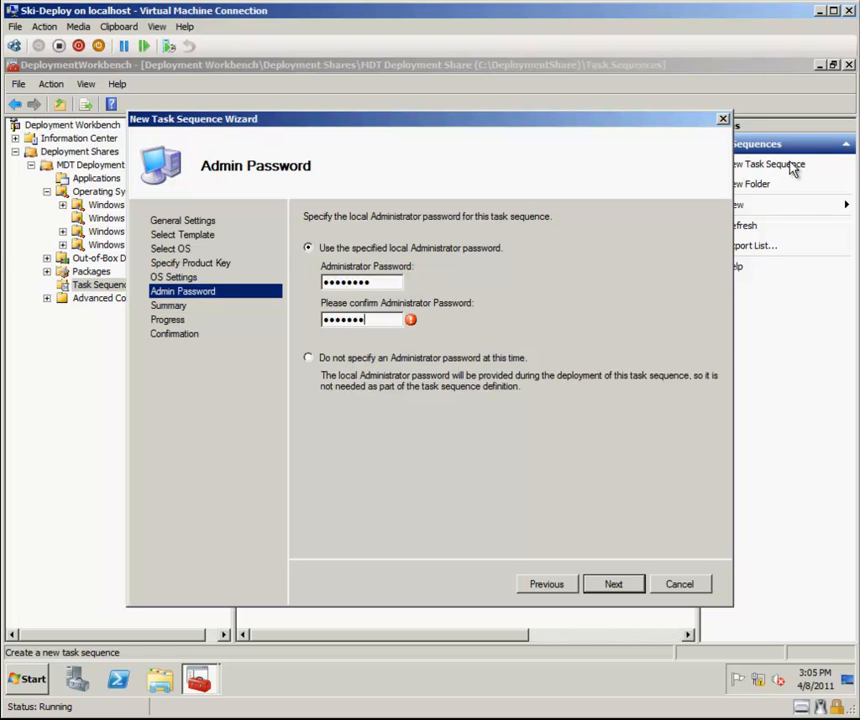
key("Return")
key("Return")
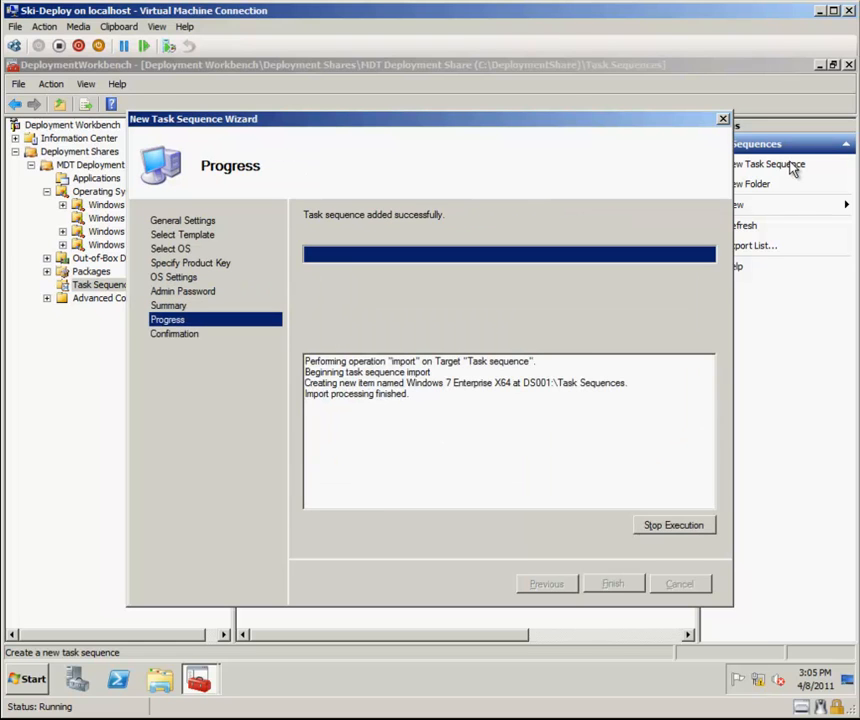
key("Return")
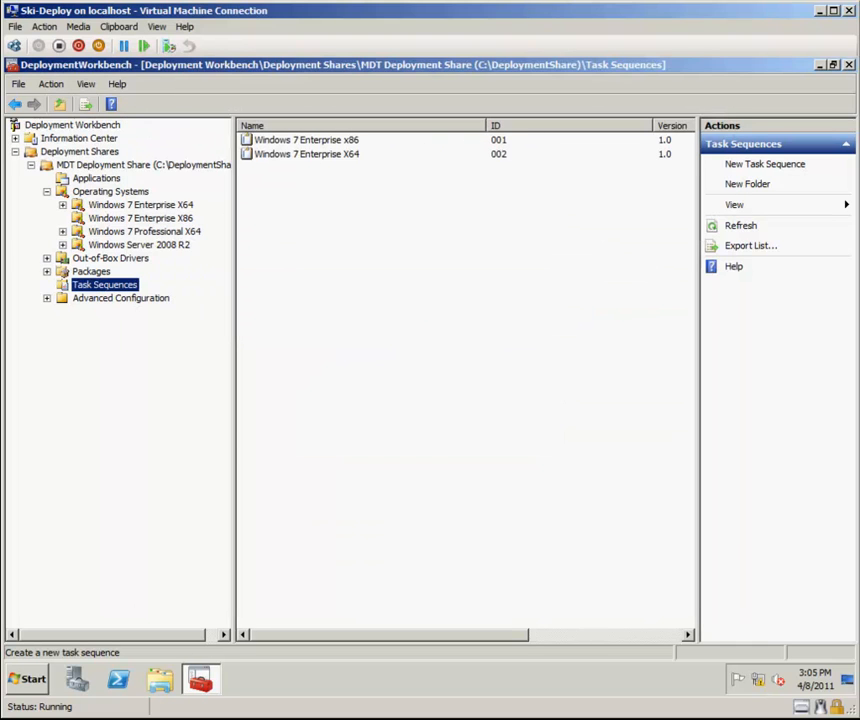
Start a third new task sequence with ID 003 named Windows 7 Professional X64.
left_click(766, 168)
type("003")
key("Tab")
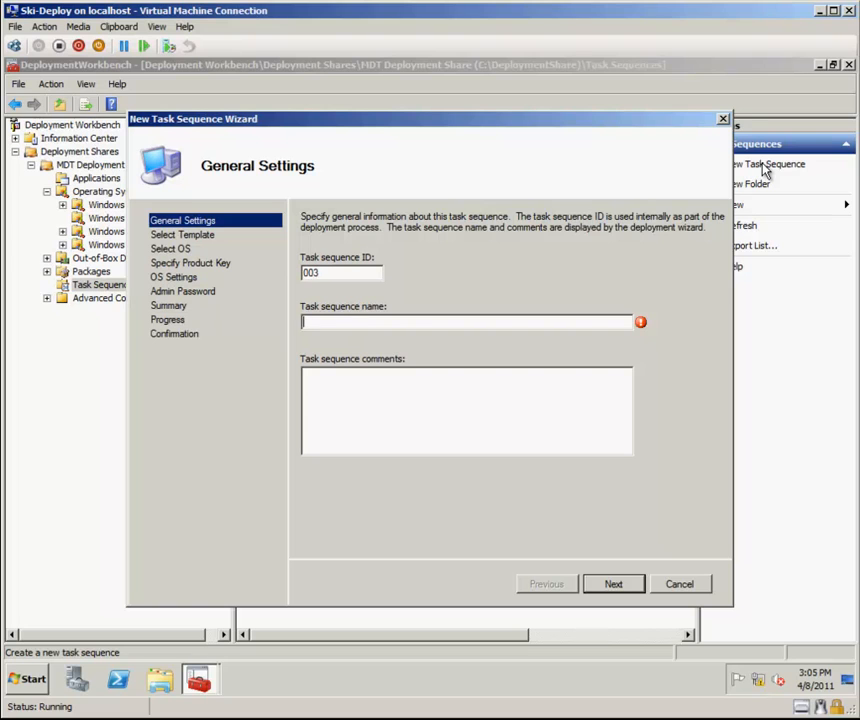
type("Windows 7 Prof")
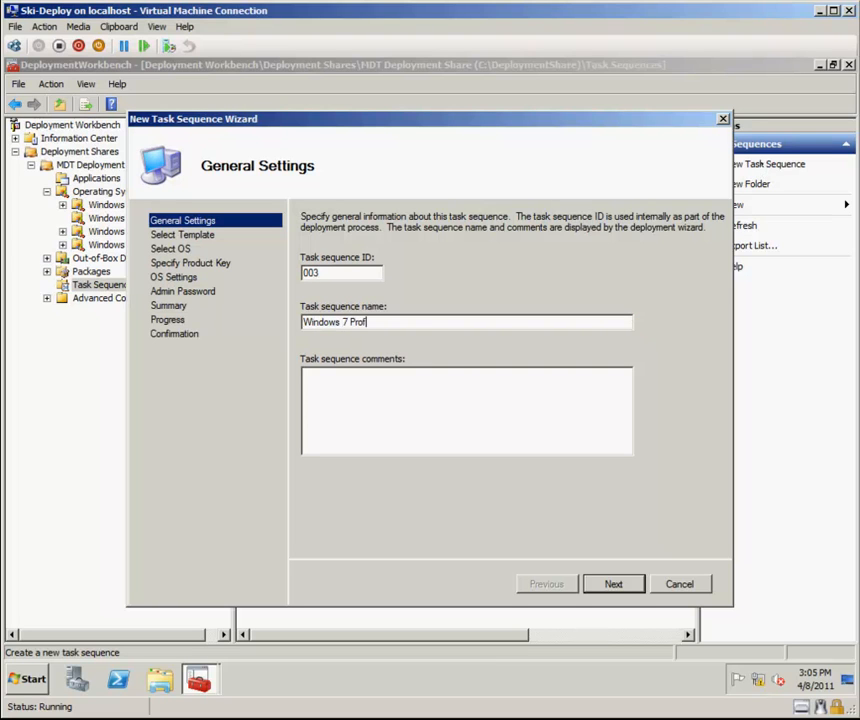
type("essional X64")
key("Return")
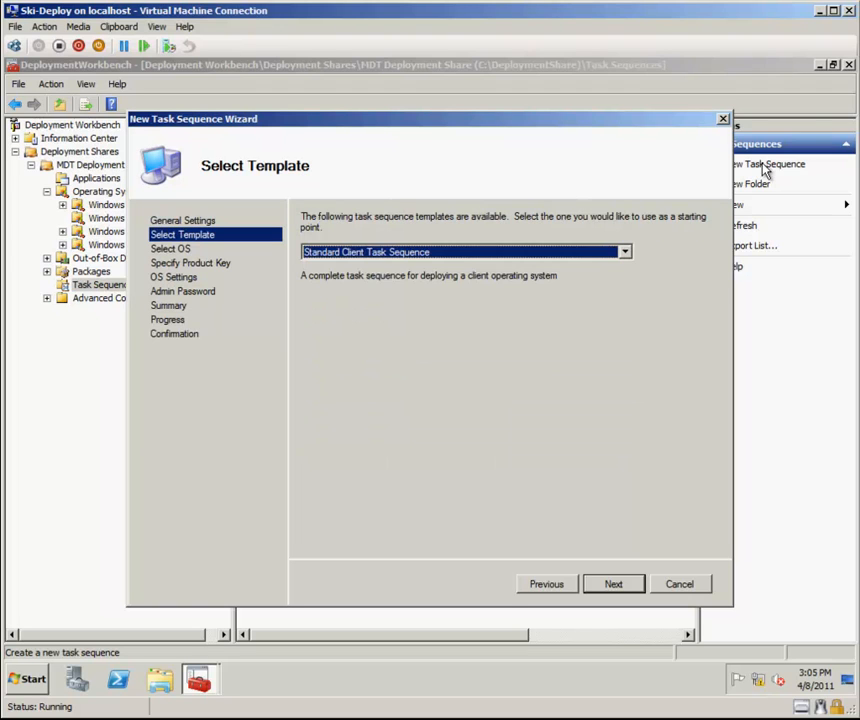
Keep the standard client template, choose the PROFESSIONAL image under Windows 7 Professional X64, and skip the product key.
key("Return")
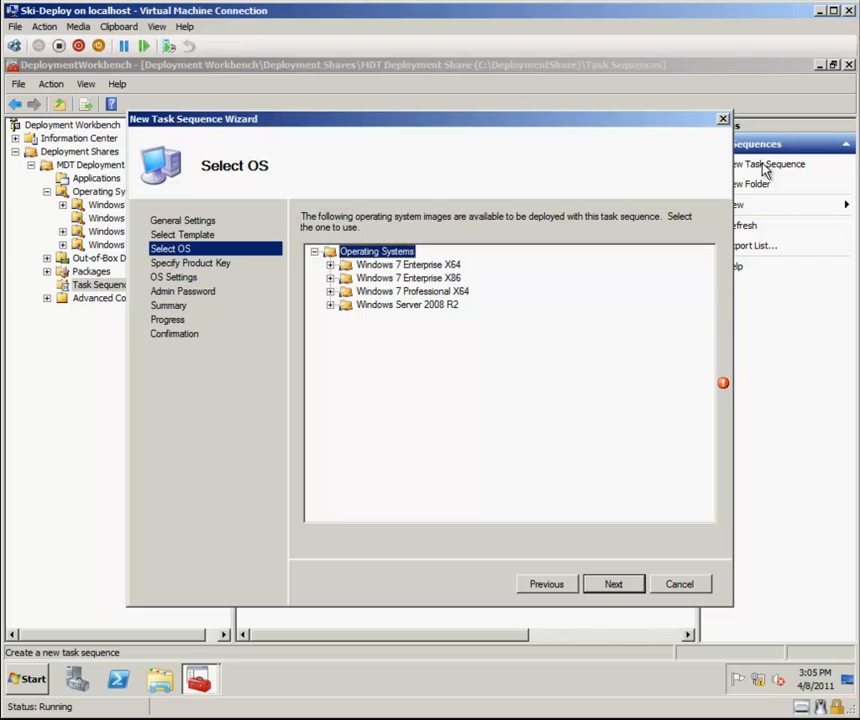
key("Down")
key("Down")
key("Down")
key("Right")
key("Down")
key("Down")
key("Down")
key("Return")
key("Return")
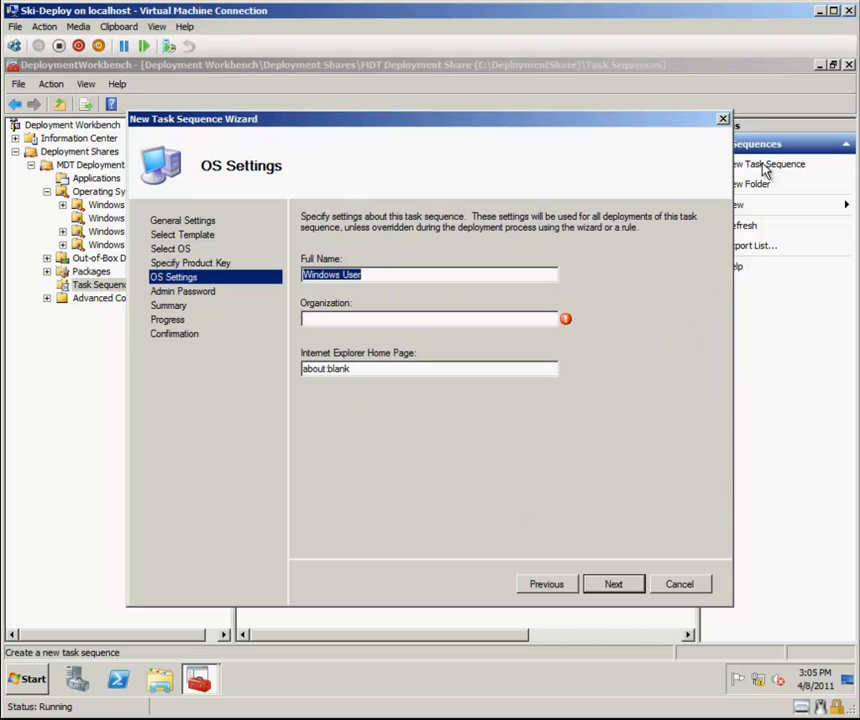
key("Tab")
type("SWMI Consulting Group")
key("Tab")
type("h")
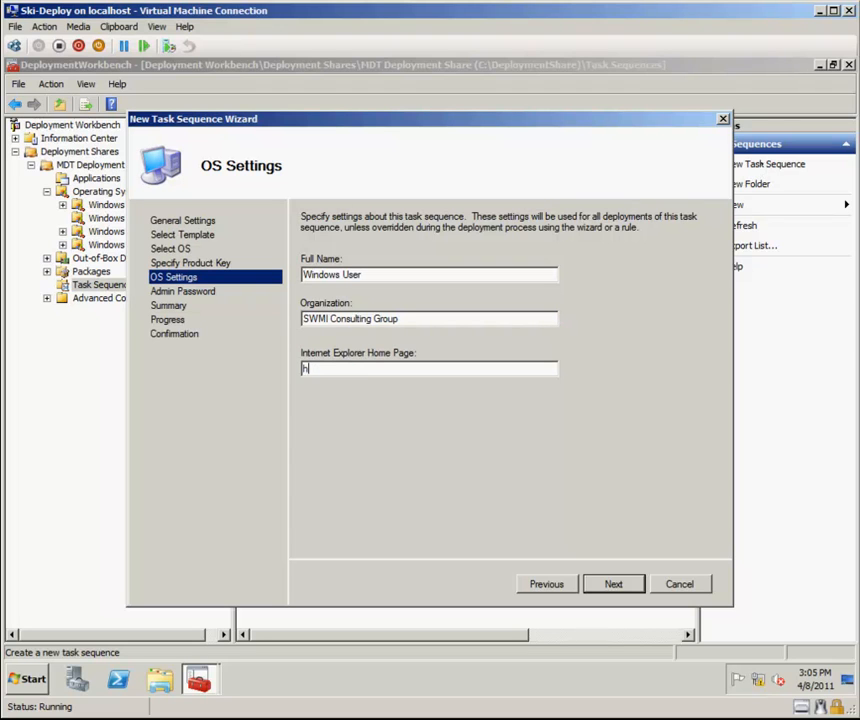
type("ttp://www.garvis.c")
key("Return")
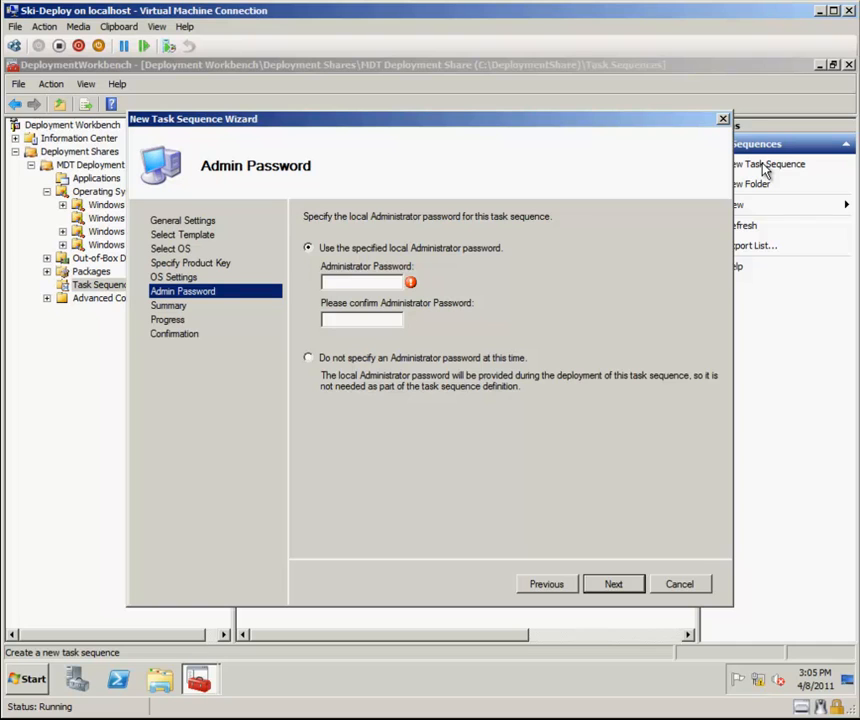
Enter and confirm the local Administrator password and finish creating the third task sequence.
type("••••••••")
key("Tab")
type("••••••••")
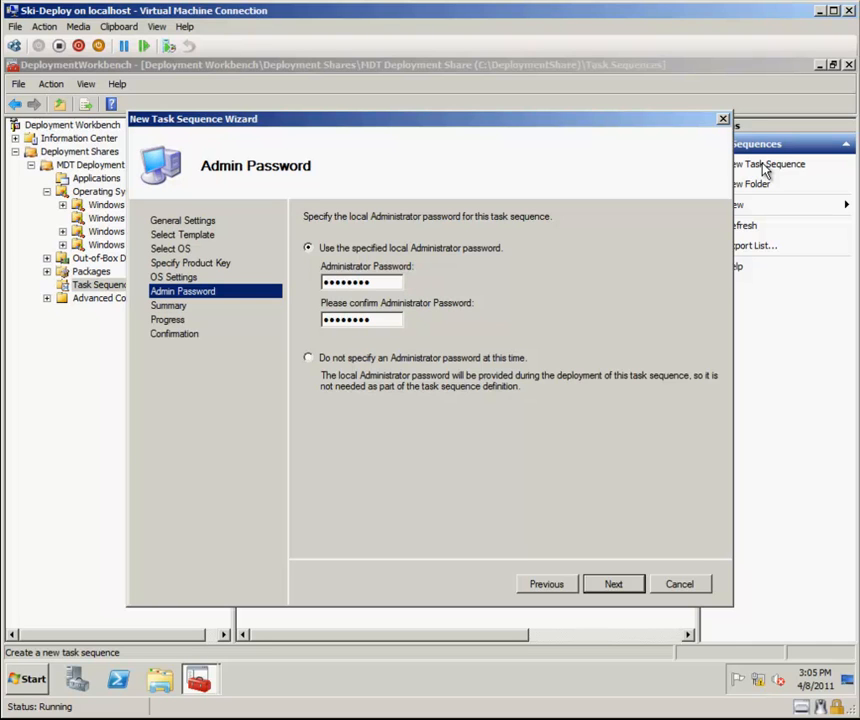
key("Return")
key("Return")
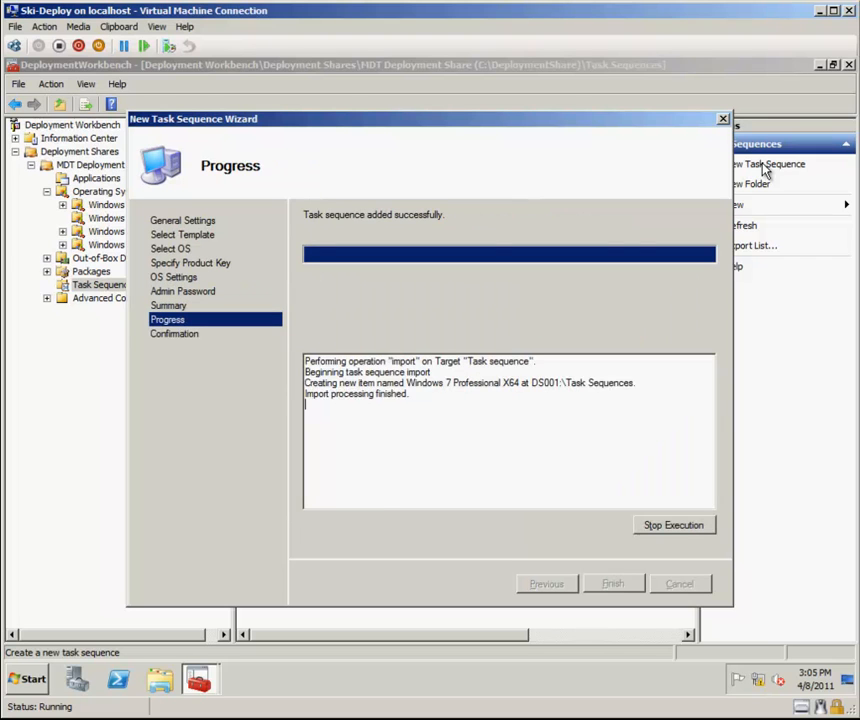
key("Return")
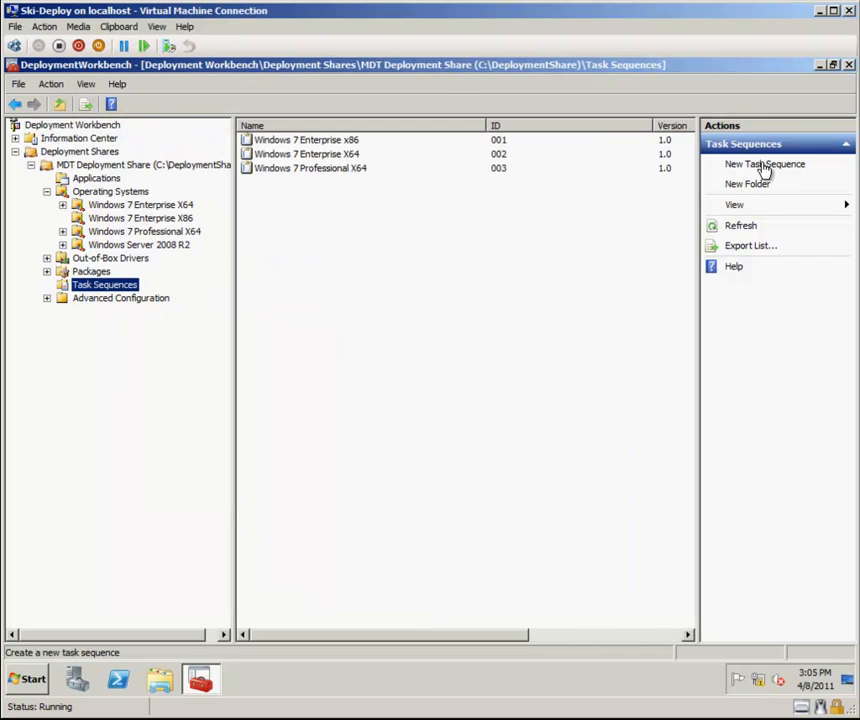
Start a fourth new task sequence with ID 004 named Windows Server 2008 R2 Enterprise.
left_click(764, 166)
type("0")
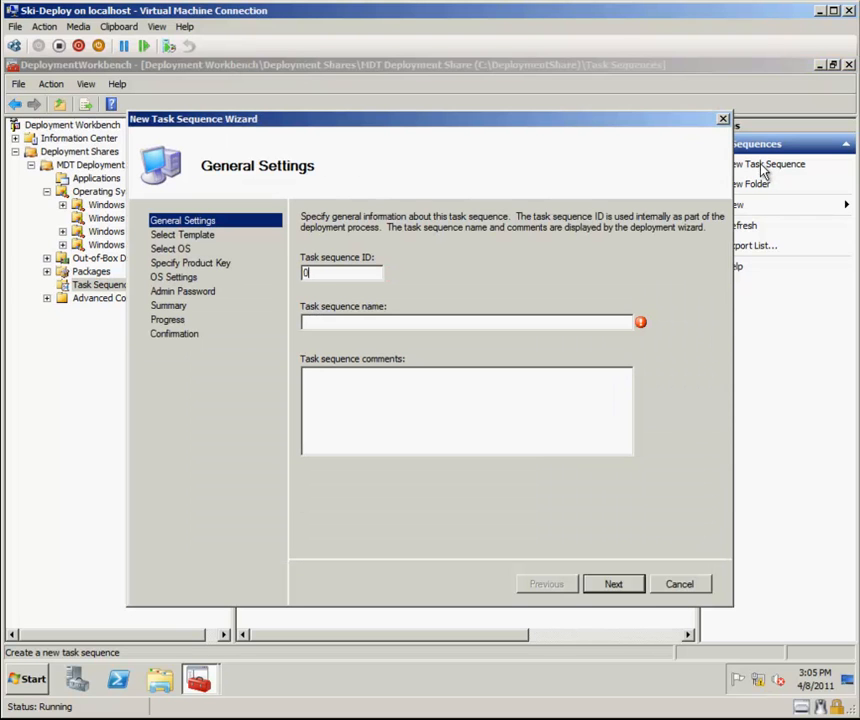
type("04Windows")
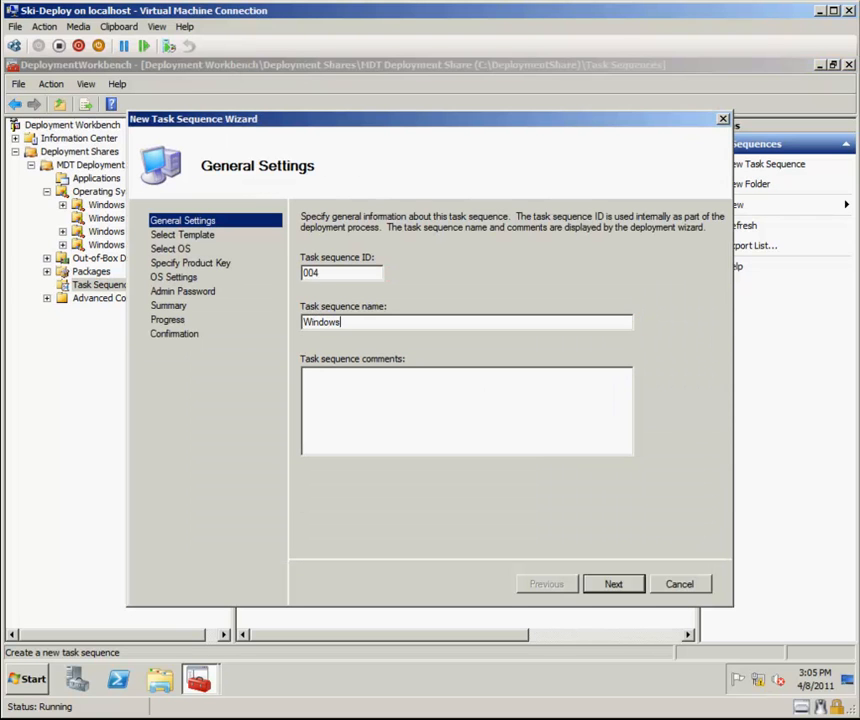
type(" Server 2008 R2 Enterprise")
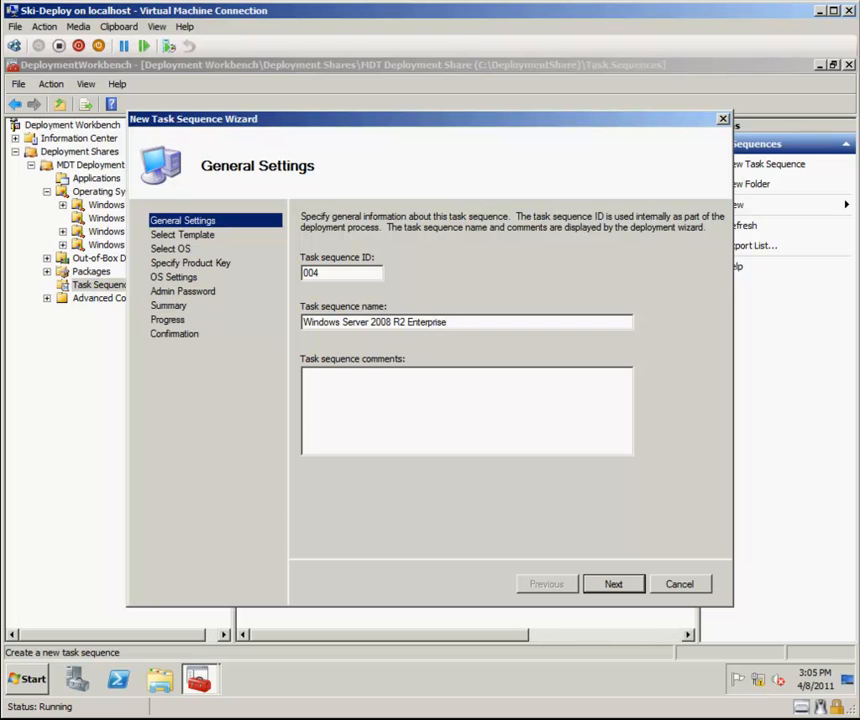
key("Return")
Select the Standard Server Task Sequence template.
key("Down")
key("Down")
key("Down")
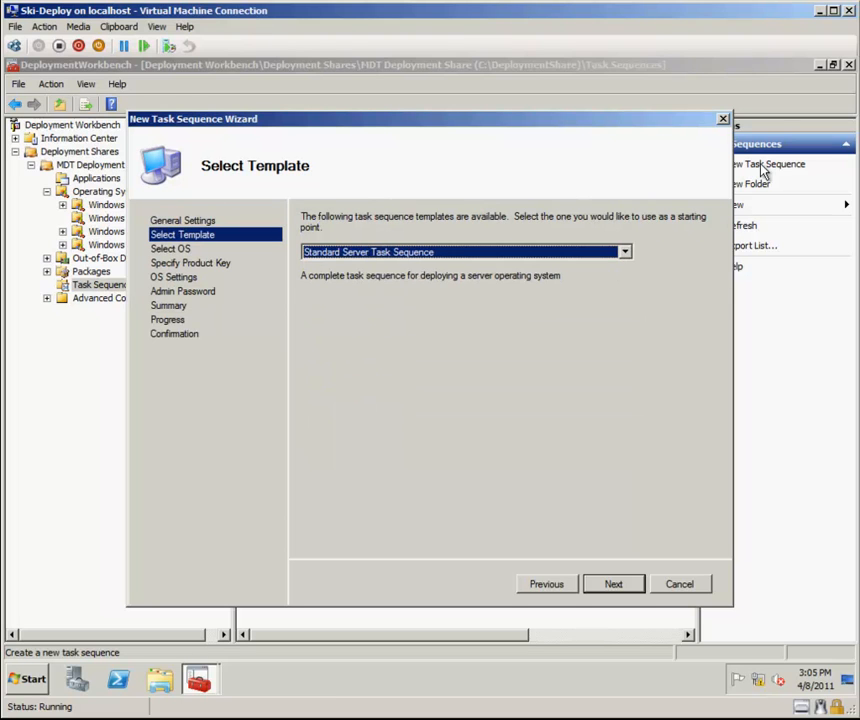
key("Return")
Choose the SERVERENTERPRISE image under Windows Server 2008 R2 and skip the product key.
key("Down")
key("Down")
key("Down")
key("Down")
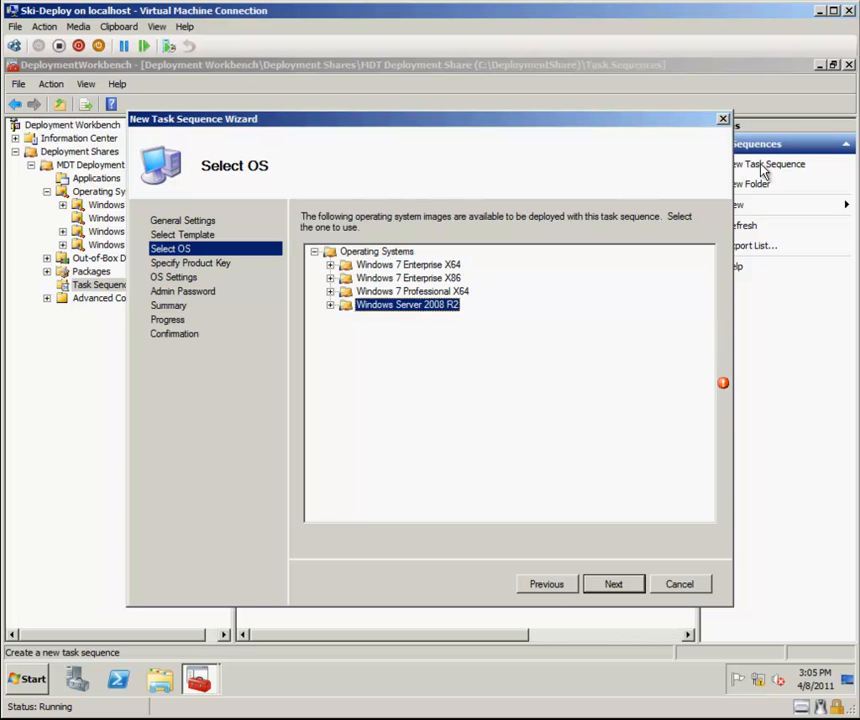
key("Right")
key("Down")
key("Down")
key("Down")
key("Return")
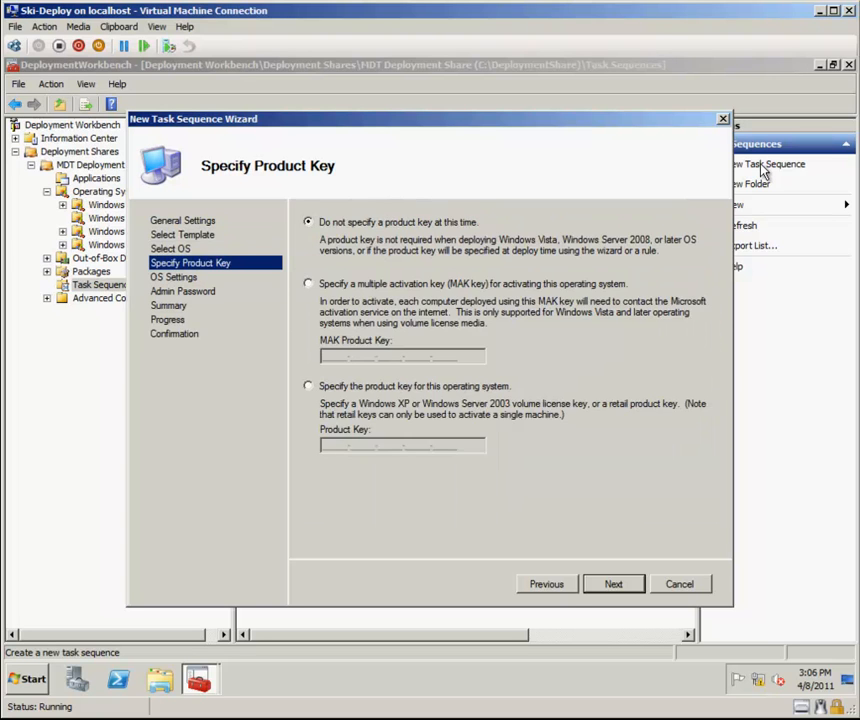
key("Return")
key("Tab")
type("SWMI Consulting Group")
key("Tab")
type("http://www.garvis.c")
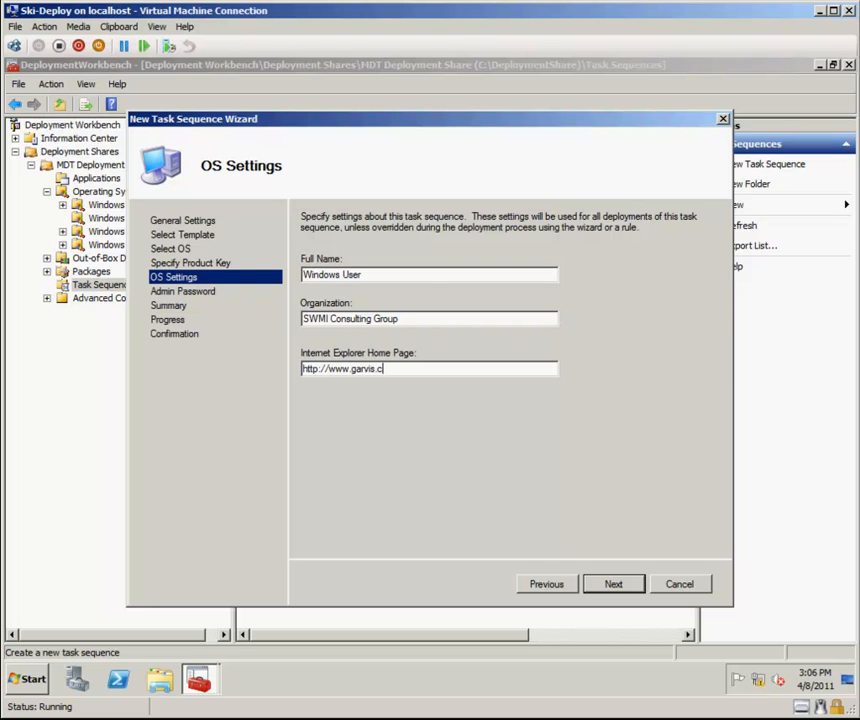
key("Return")
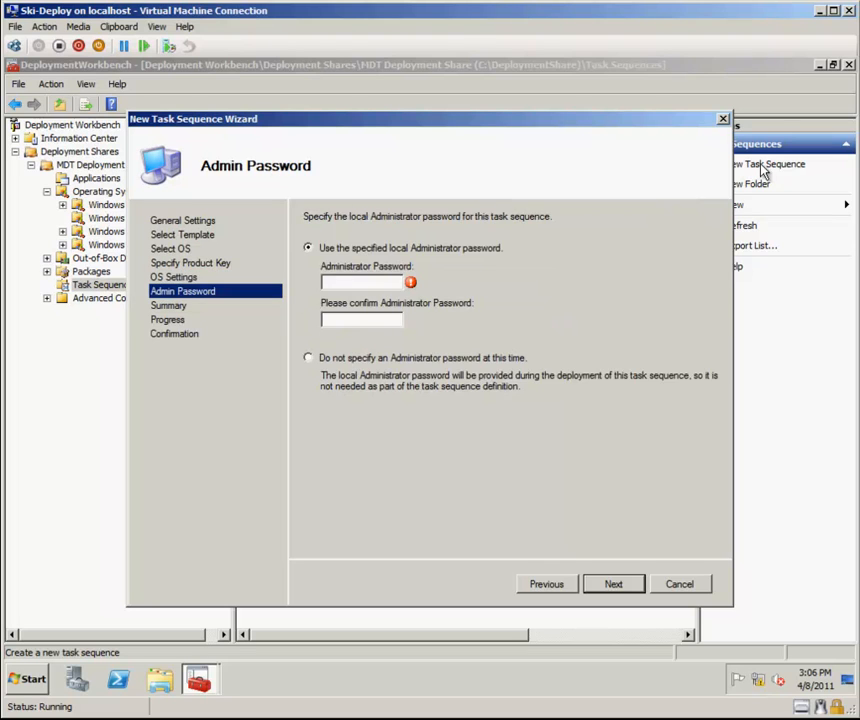
Enter and confirm the local Administrator password and finish creating the fourth task sequence.
type("P@ssw0rdP@ssw0rd")
key("Return")
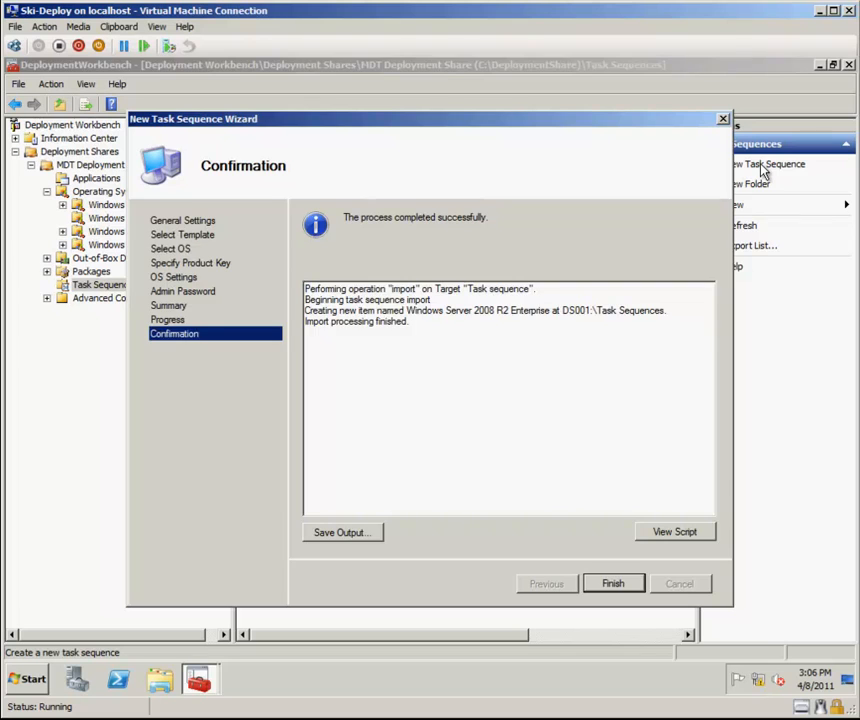
key("Return")
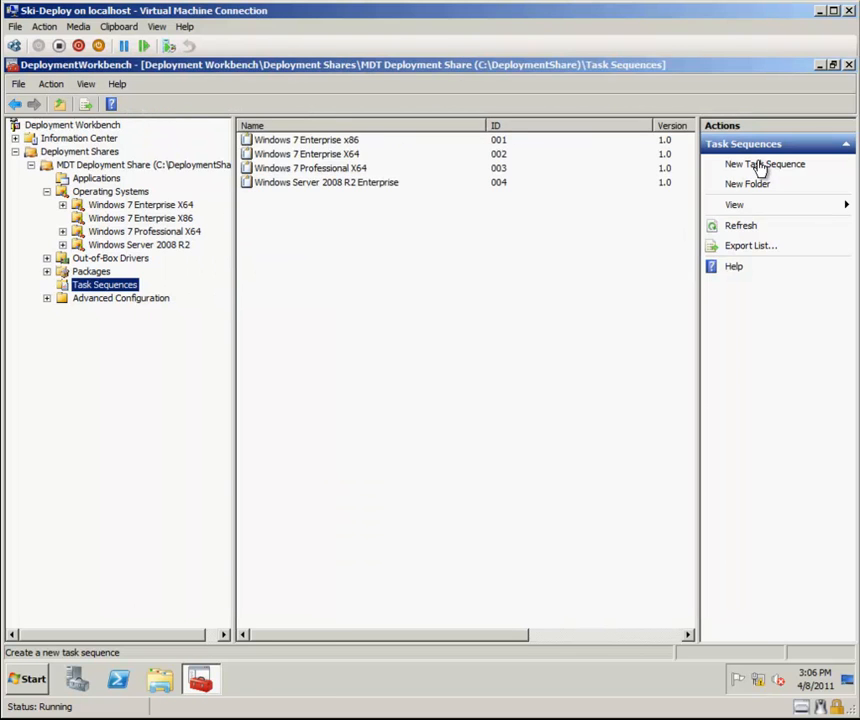
Start a fifth new task sequence with ID 005 named Windows Server 2008 R2 Enterprise (Server Core).
left_click(762, 166)
type("005")
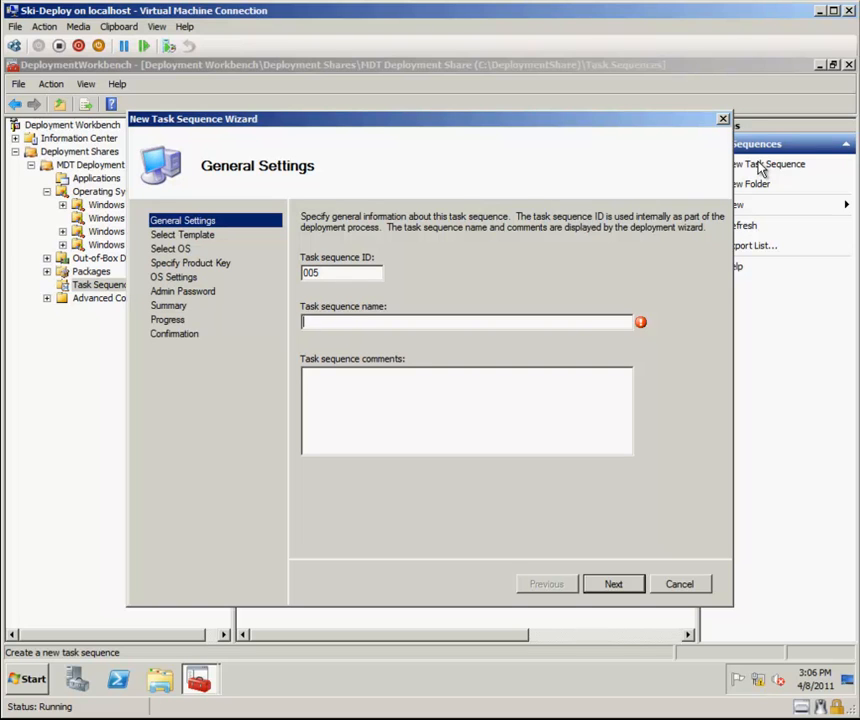
type("Windows Server 2008 R2 Enterprise (Server Core)")
key("Return")
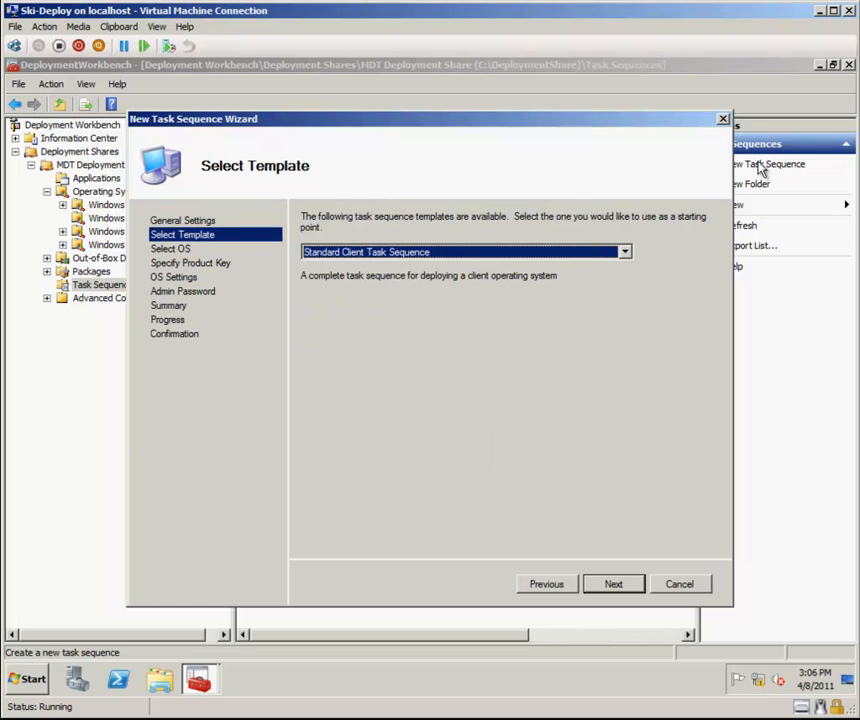
Select the Standard Server Task Sequence template for the Server Core task sequence.
key("Down")
key("Down")
key("Down")
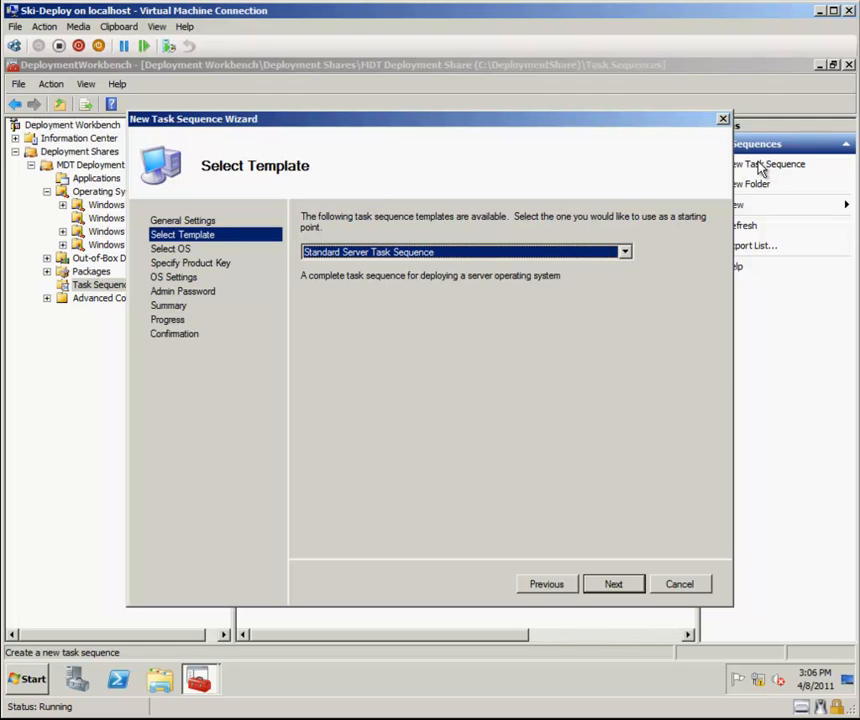
key("Return")
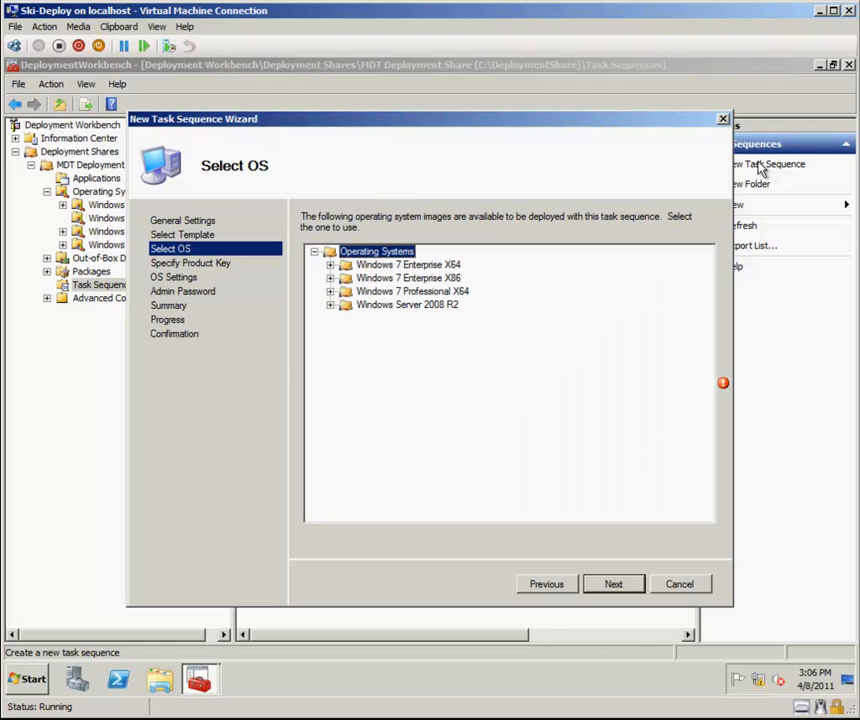
Choose an image under Windows Server 2008 R2 and skip the product key.
key("Down")
key("Down")
key("Down")
key("Down")
key("Right")
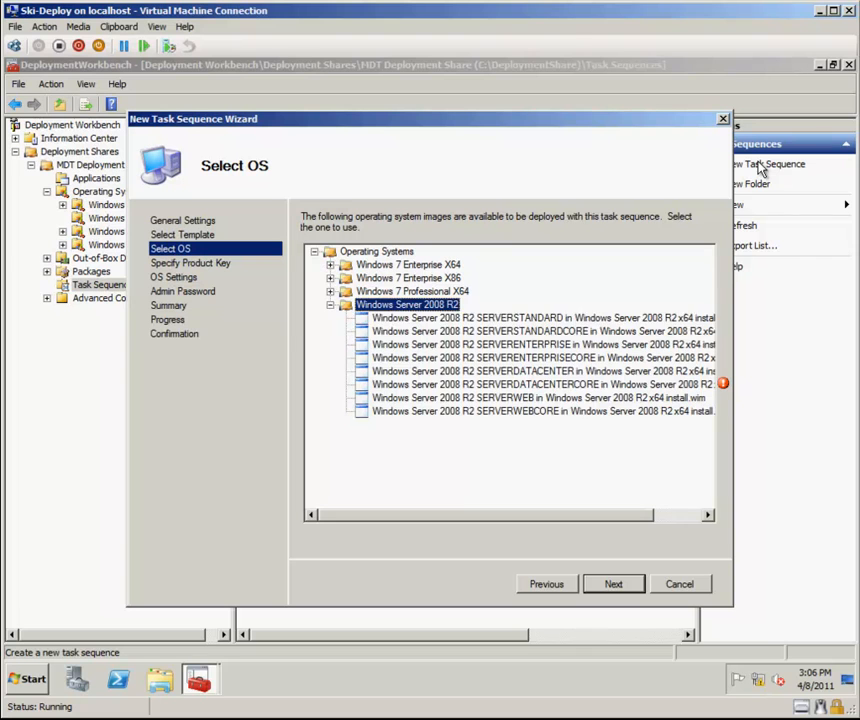
key("Down")
key("Down")
key("Down")
key("Down")
key("Return")
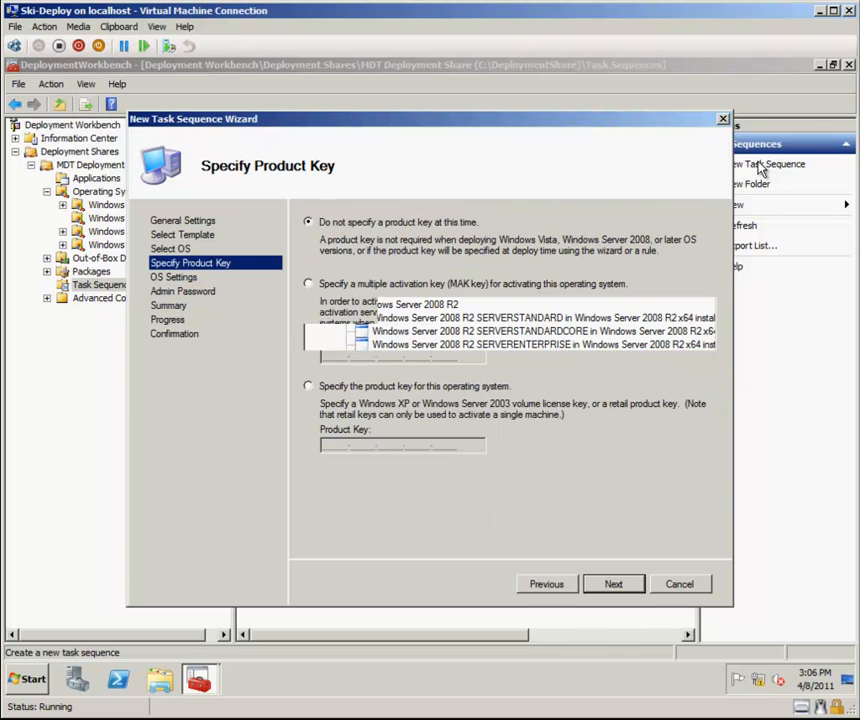
key("Return")
key("Tab")
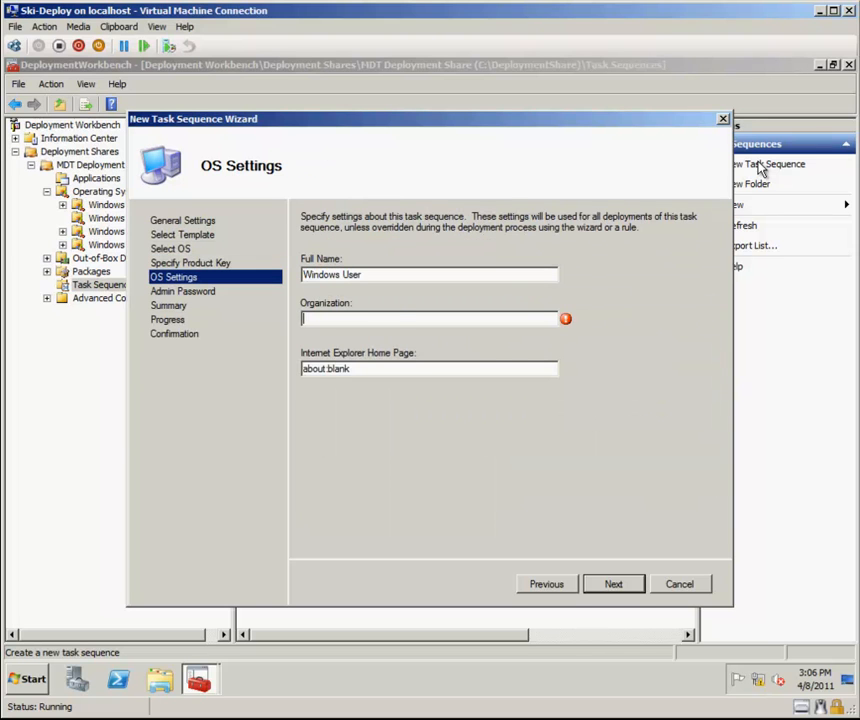
type("SWMI Consulting Group")
key("Tab")
type("http://www.garvis.c")
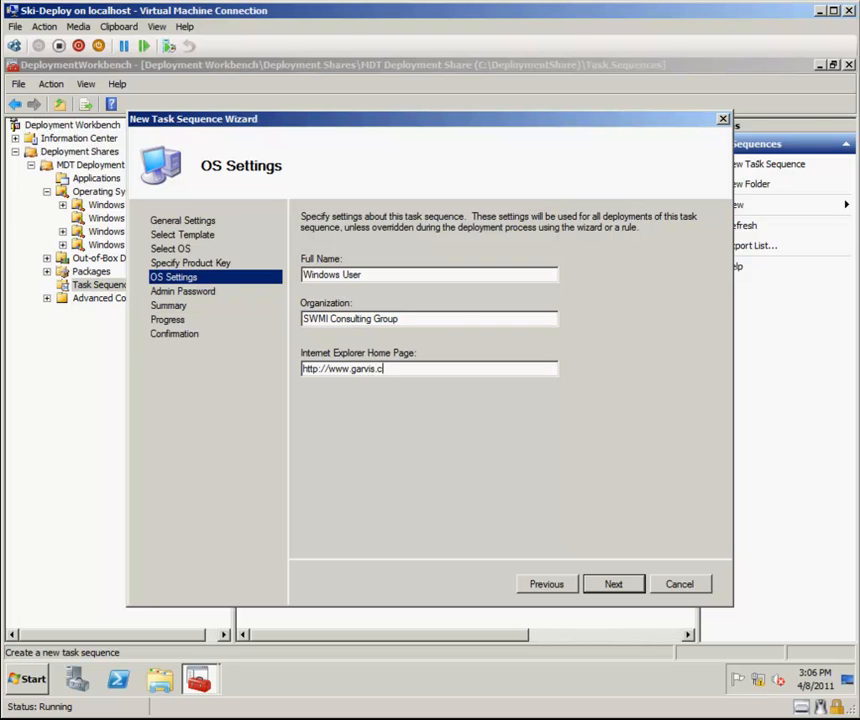
key("Return")
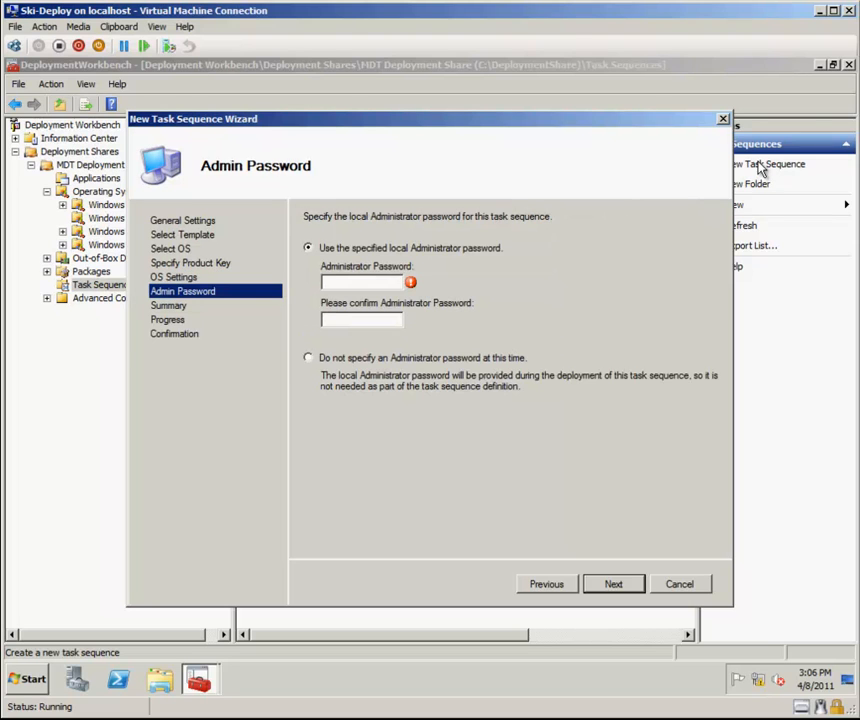
Enter and confirm the local Administrator password and finish creating the fifth task sequence.
type("P@ssw0rd")
key("Tab")
type("P@ssw0rd")
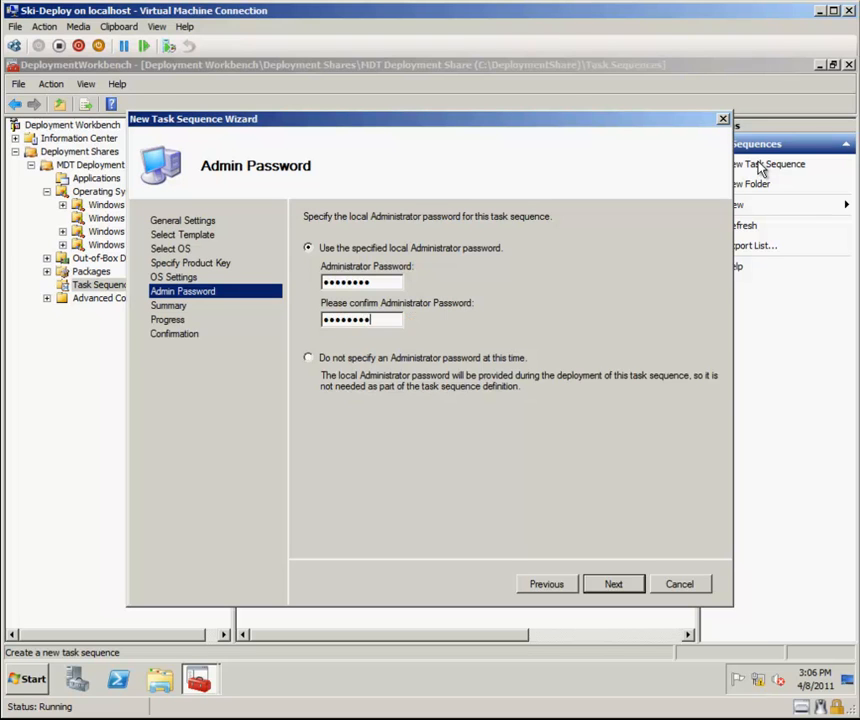
key("Return")
key("Return")
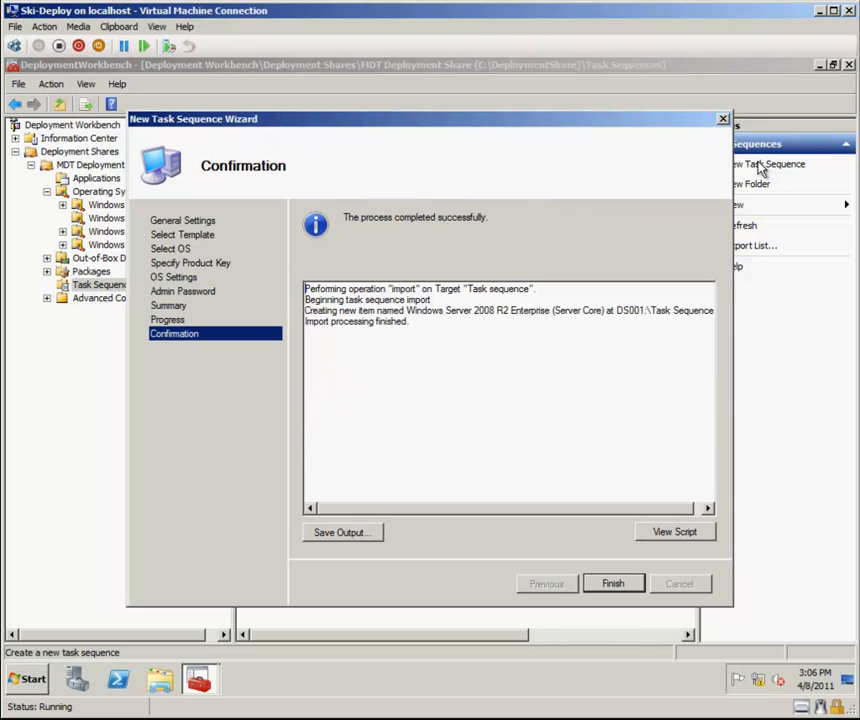
key("Return")
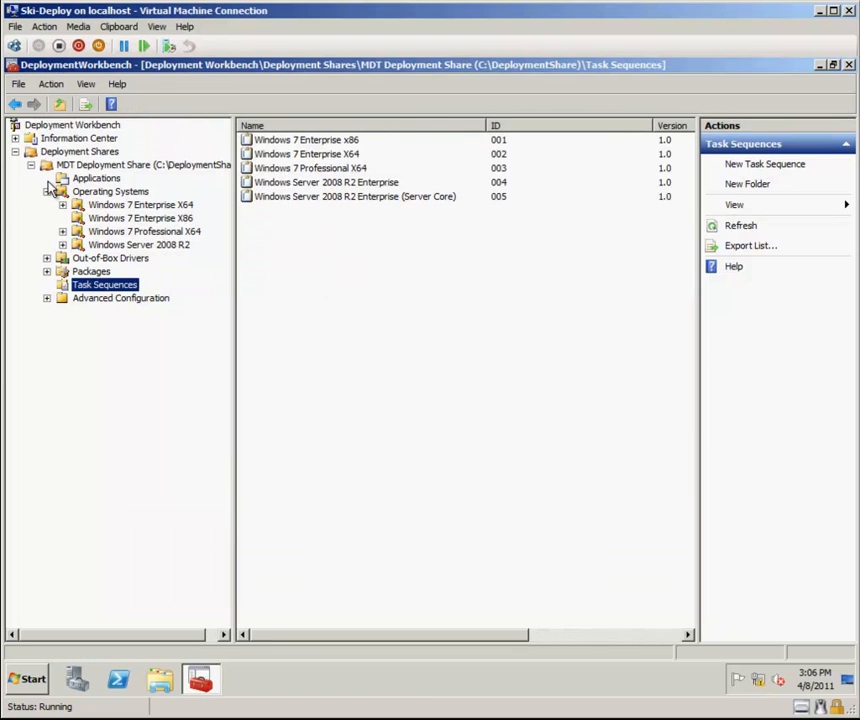
Update the deployment share using the optimized boot image updating process.
right_click(84, 170)
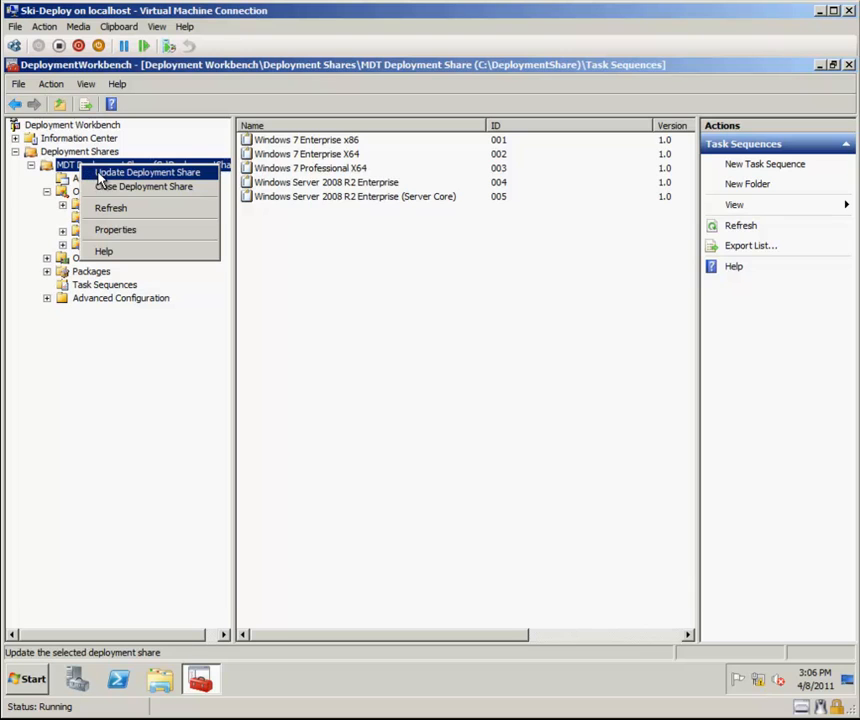
left_click(100, 177)
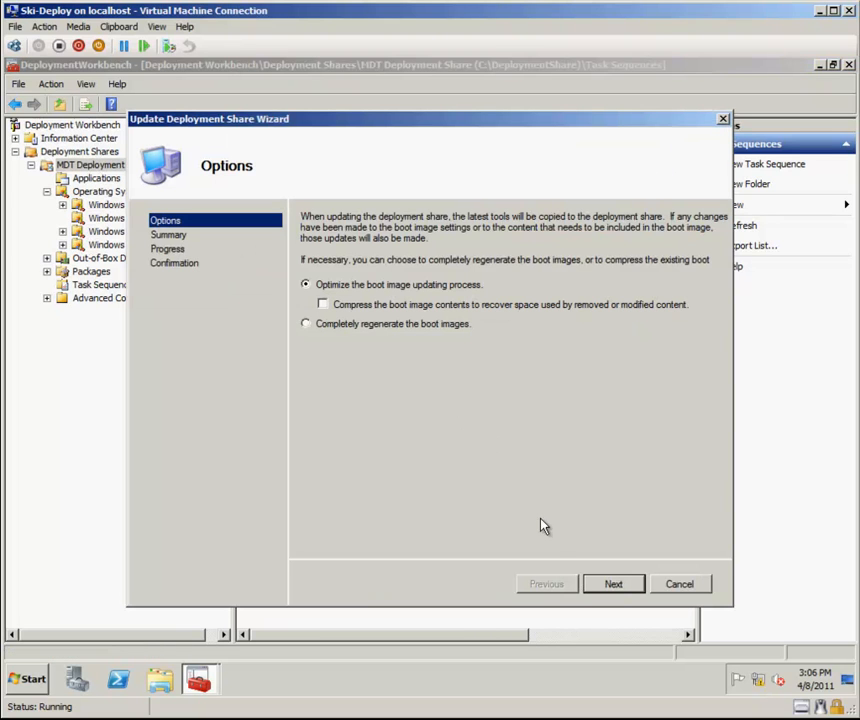
left_click(619, 588)
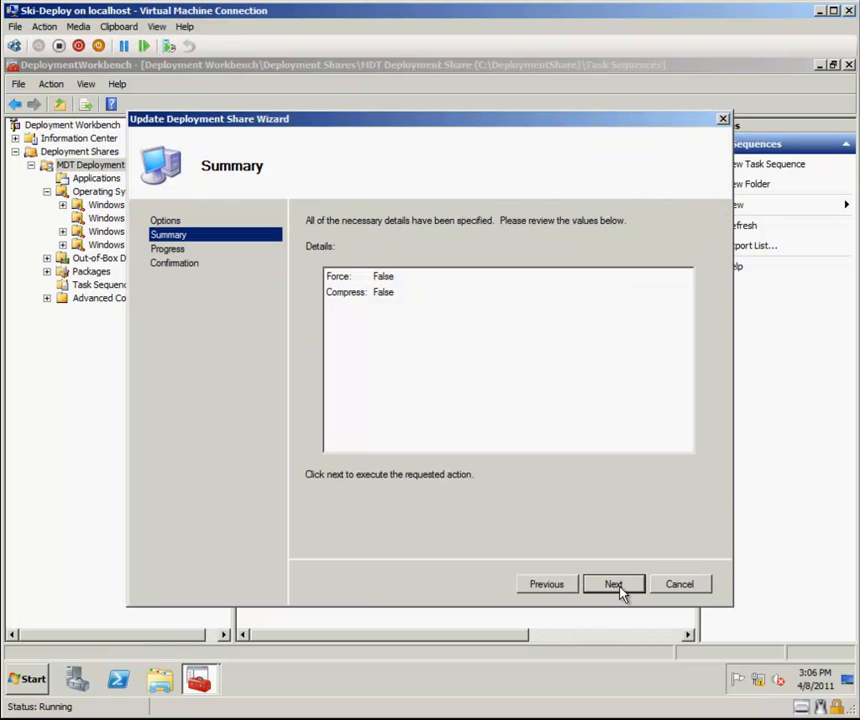
left_click(619, 588)
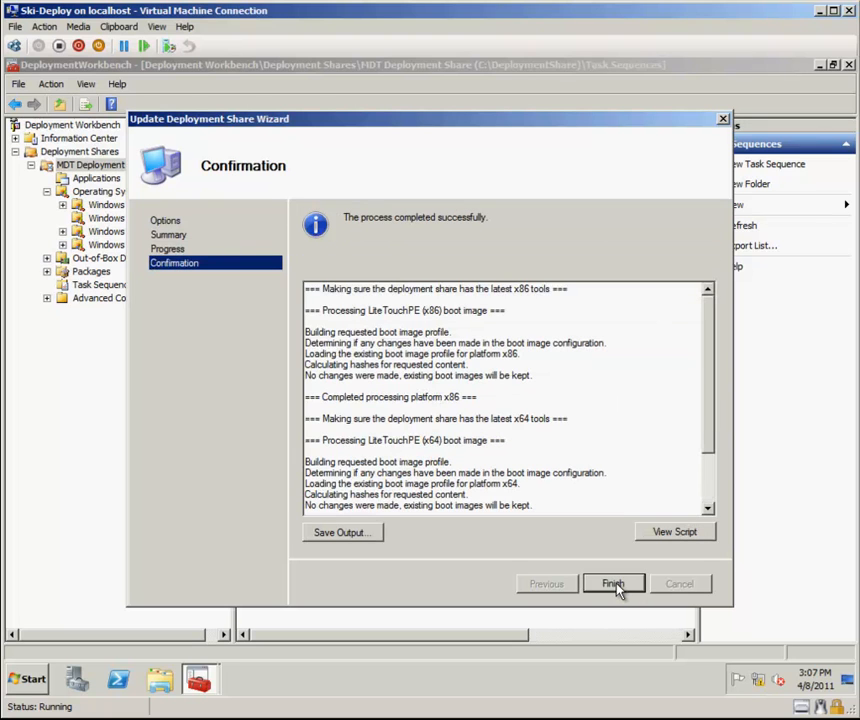
left_click(613, 584)
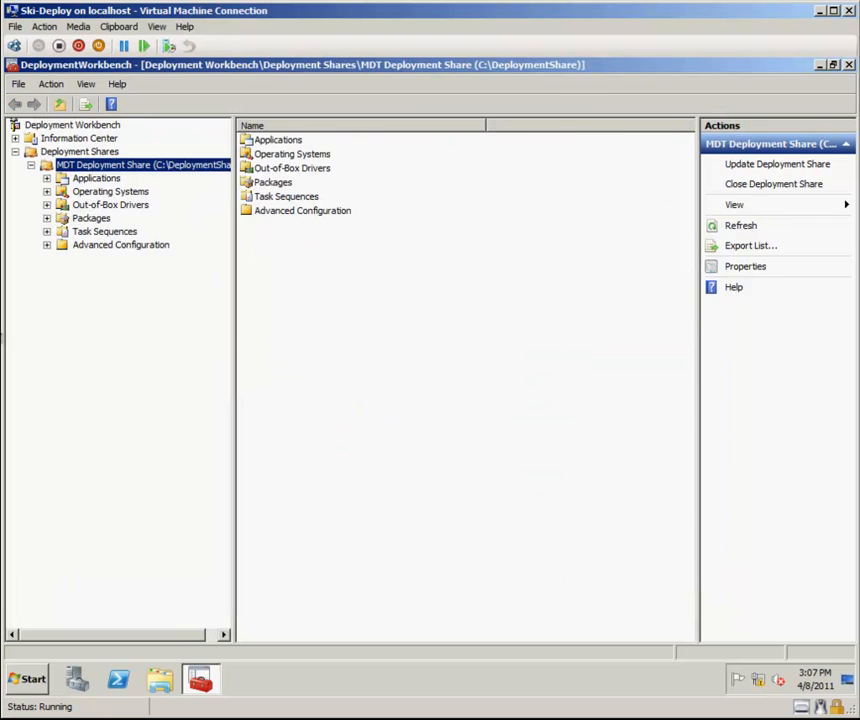
Delete the existing MEDIA001 media entry under Advanced Configuration.
left_click(46, 245)
left_click(104, 299)
left_click(101, 286)
left_click(579, 532)
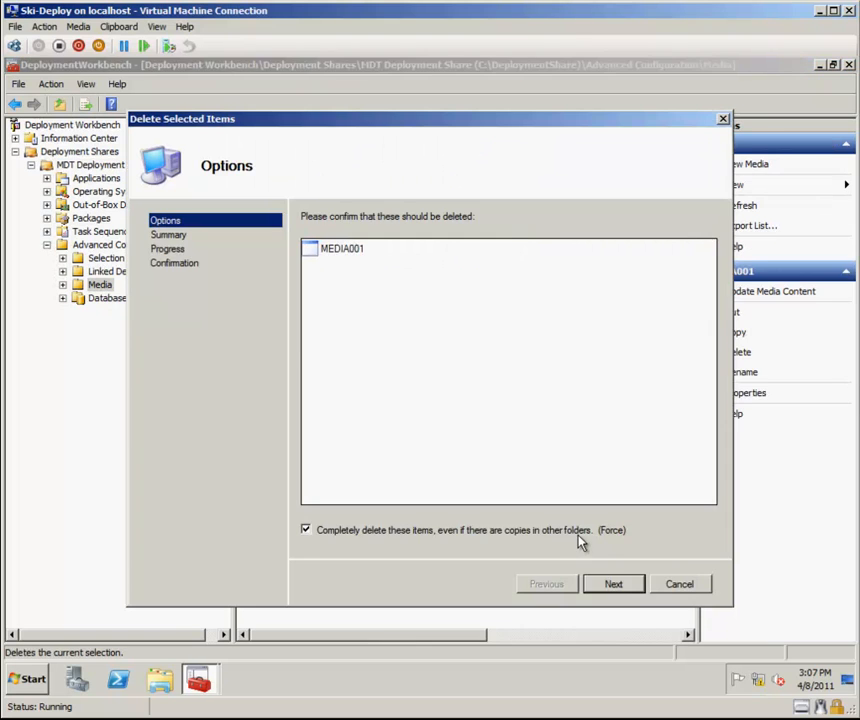
left_click(579, 532)
left_click(579, 536)
left_click(637, 589)
left_click(637, 590)
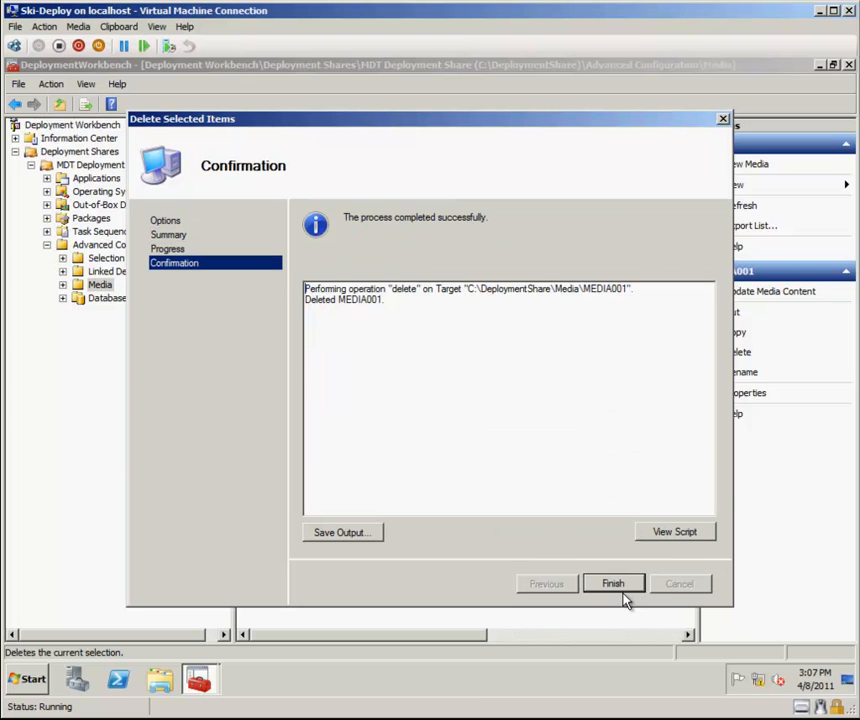
left_click(618, 591)
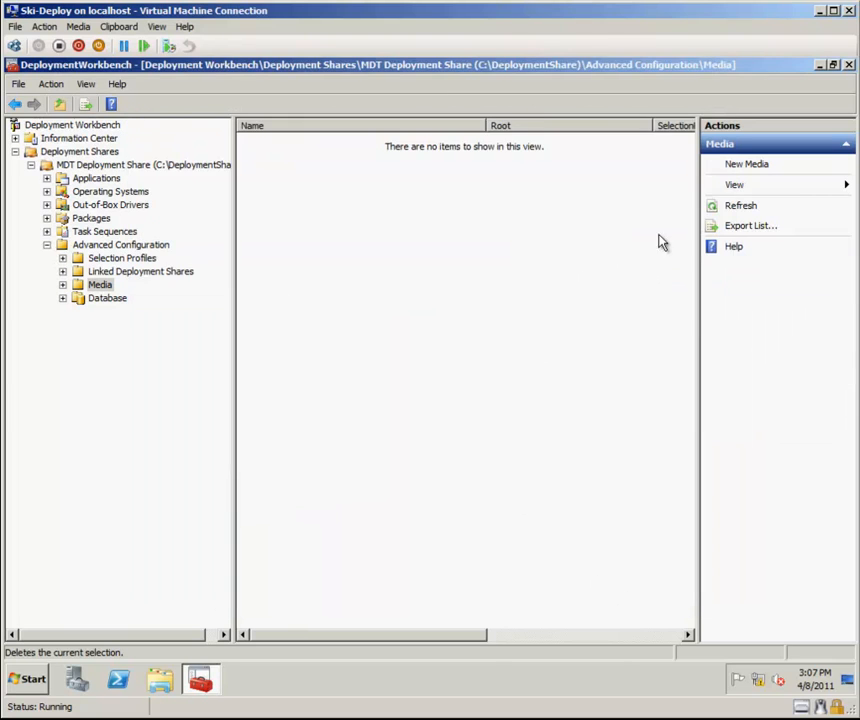
Start a new media definition and set its media path to a new folder C:\DeploymentMedia.
left_click(757, 168)
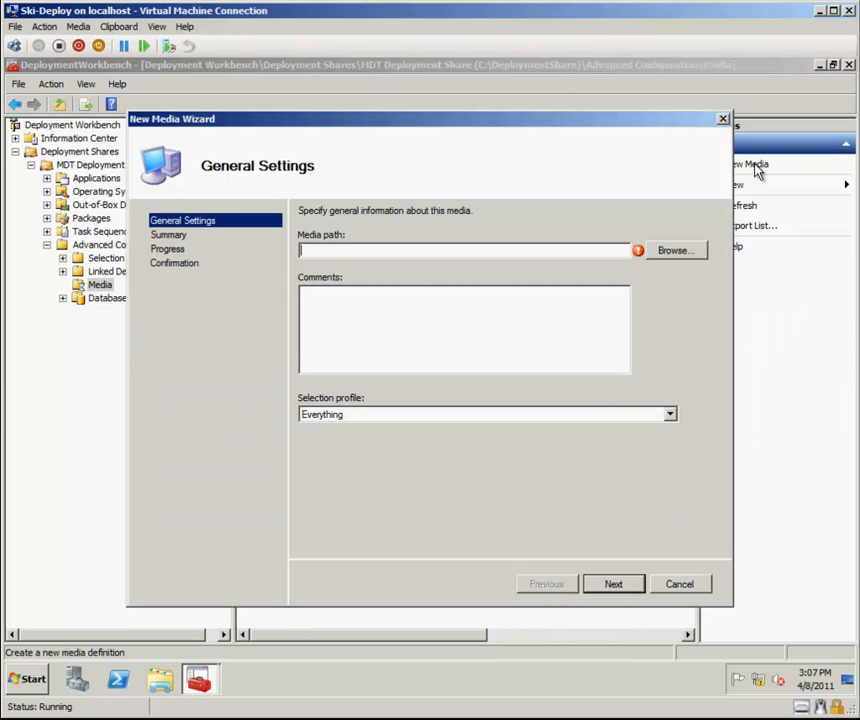
left_click(674, 251)
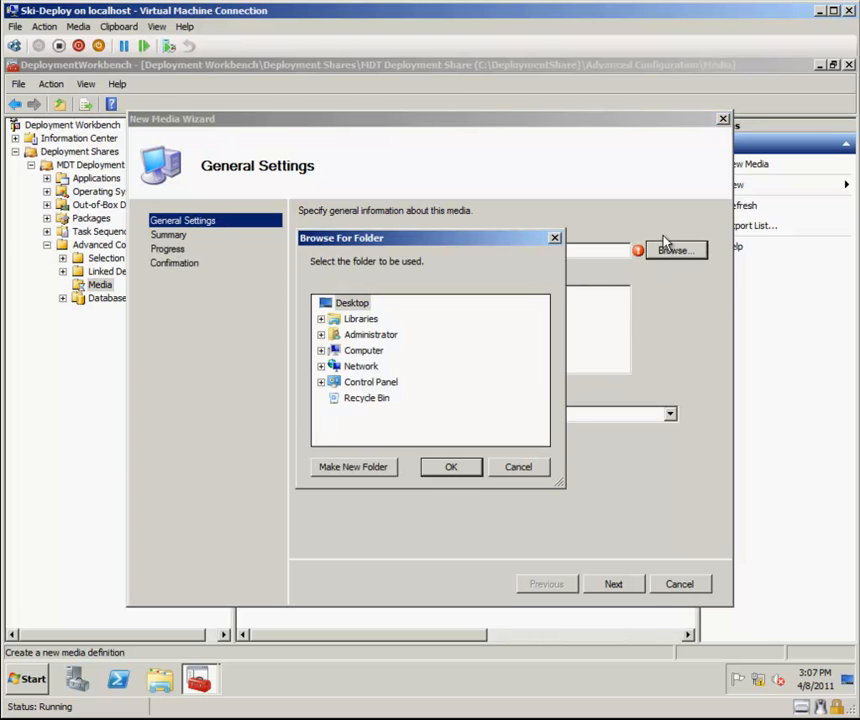
left_click(321, 350)
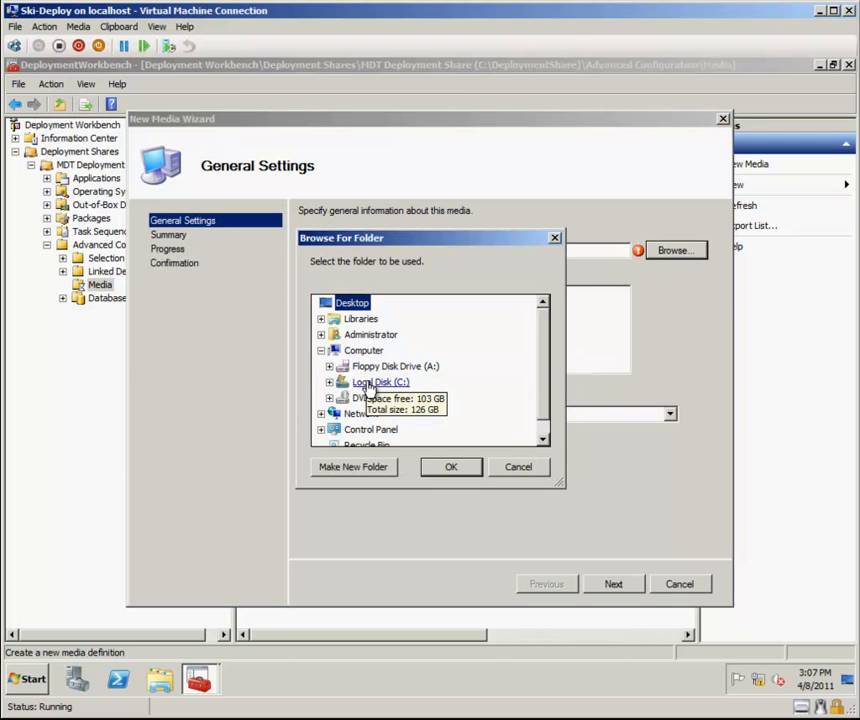
double_click(370, 386)
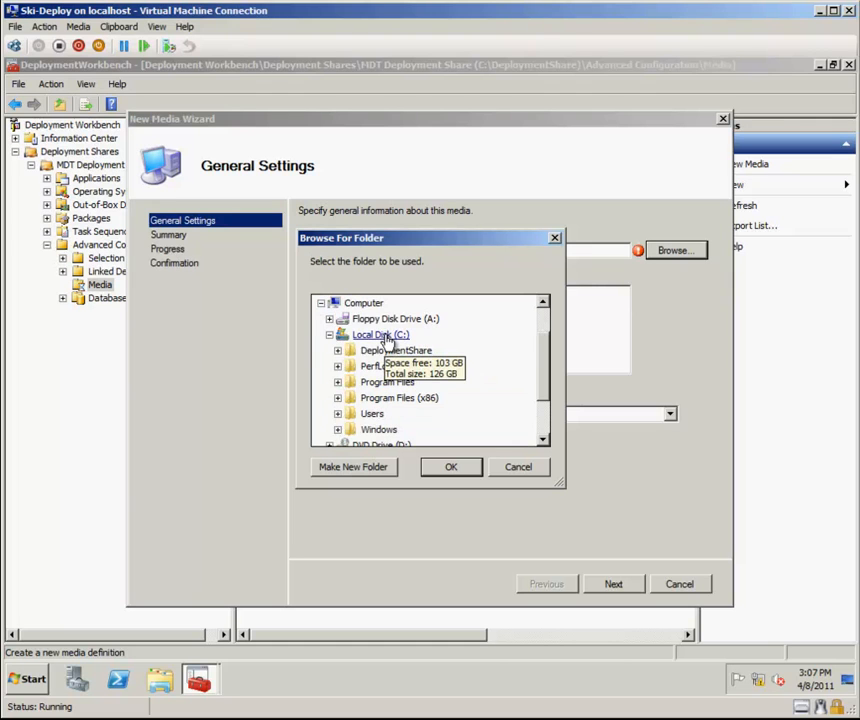
left_click(358, 466)
type("DeploymentMedia")
key("Return")
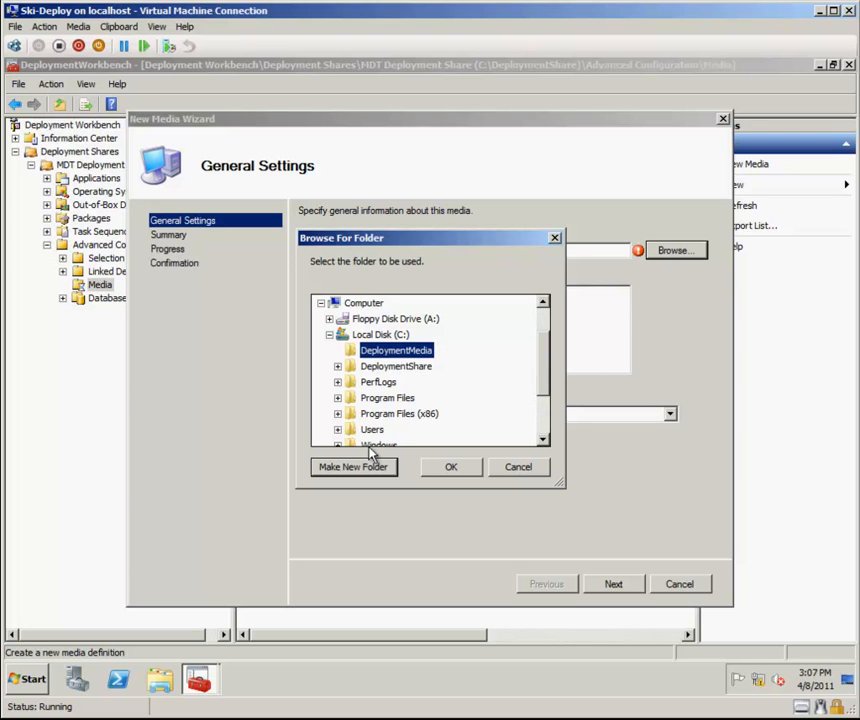
left_click(450, 466)
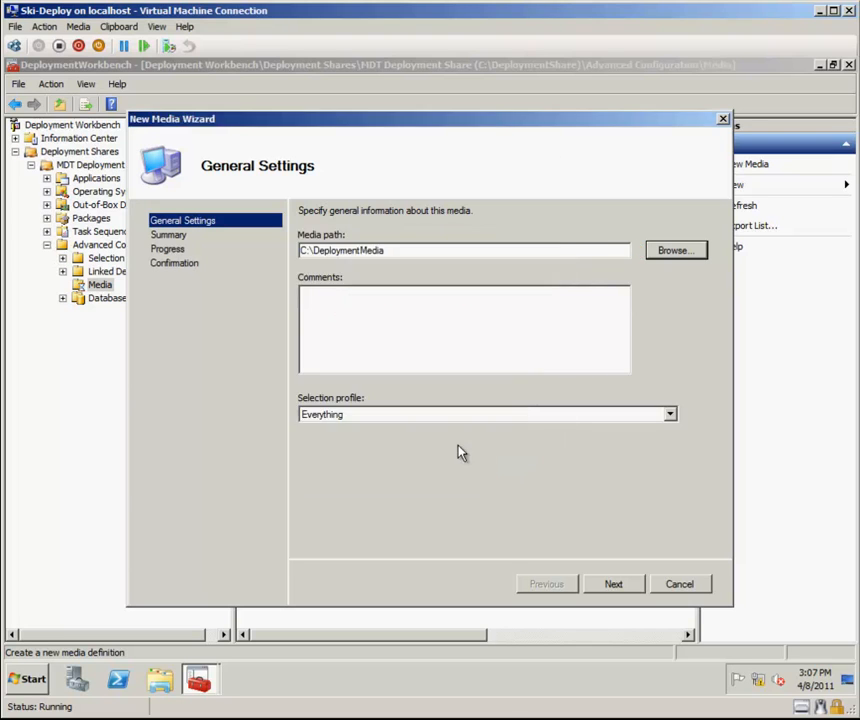
Complete the New Media Wizard for C:\DeploymentMedia with the Everything selection profile.
left_click(614, 585)
left_click(614, 584)
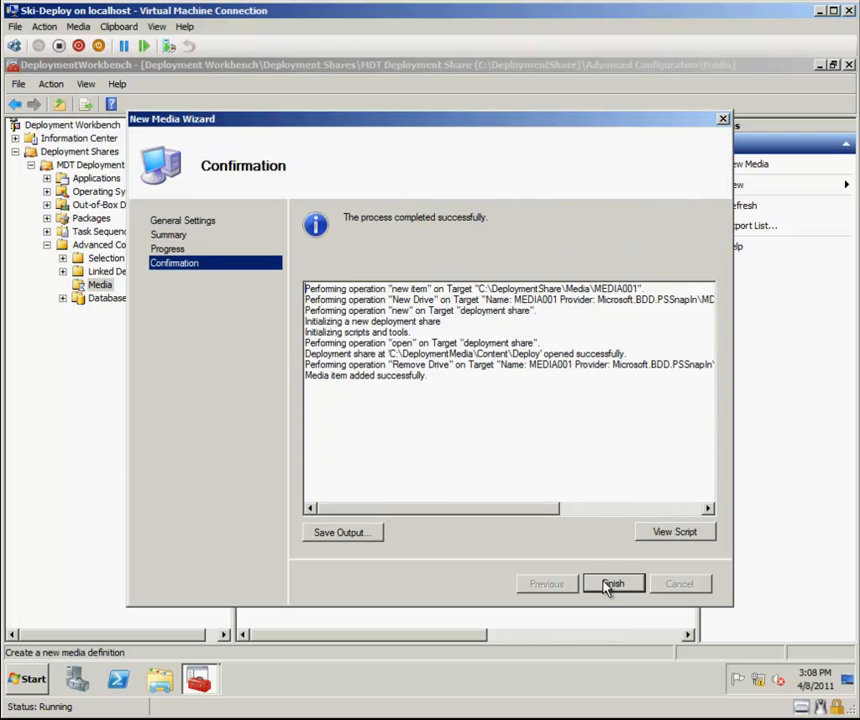
left_click(610, 585)
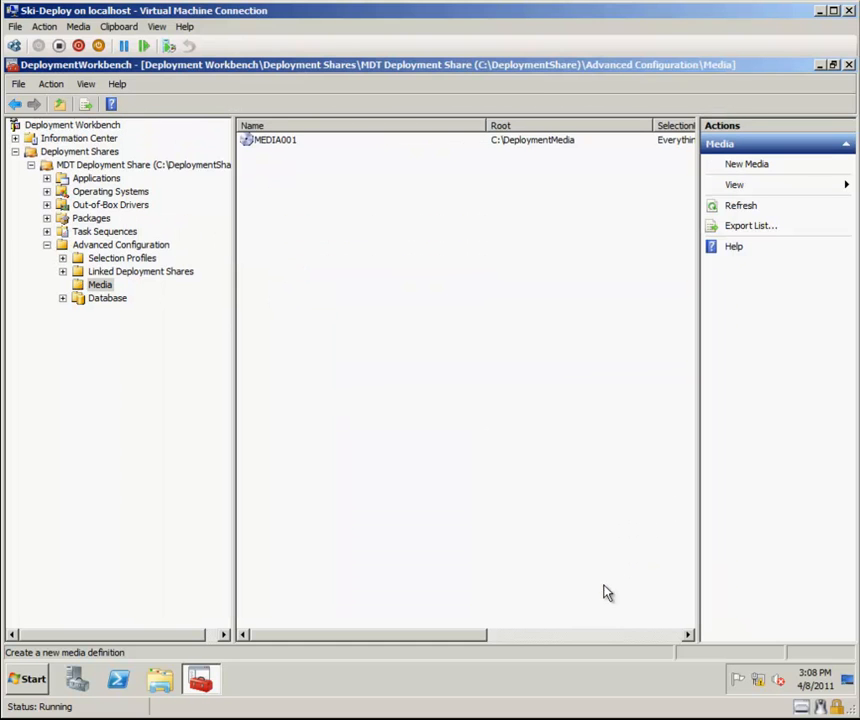
Open the MEDIA001 properties to review its boot image and Lite Touch ISO settings, then close them.
right_click(260, 143)
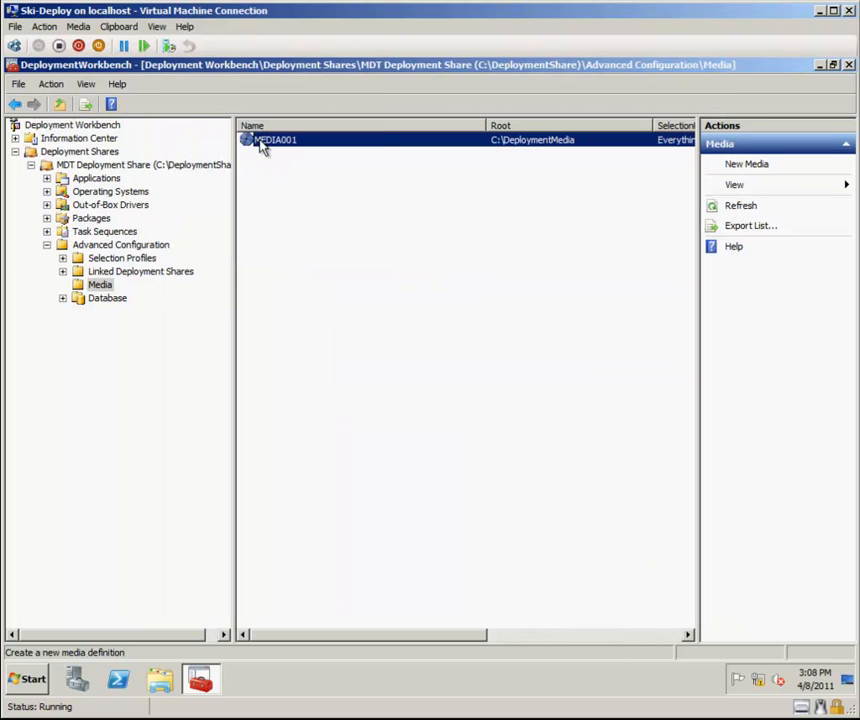
left_click(280, 234)
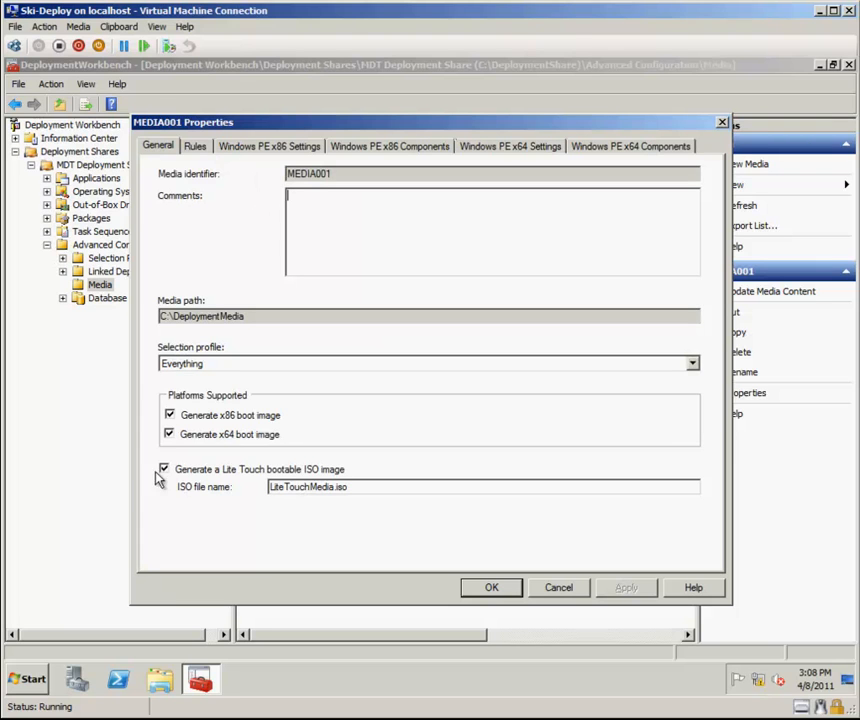
left_click(494, 590)
Update the media content of MEDIA001 and close the wizard when done.
right_click(268, 145)
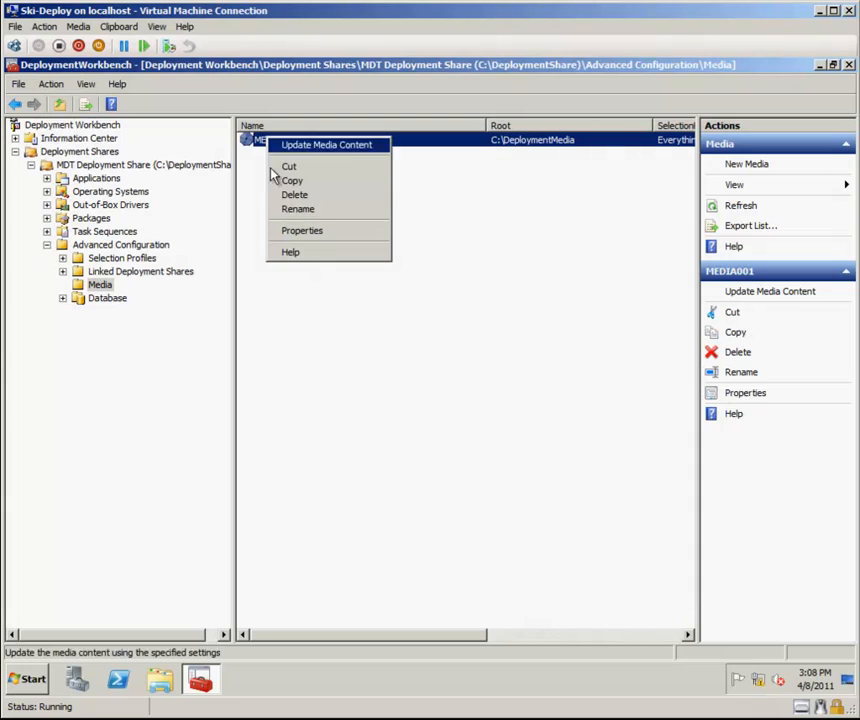
left_click(319, 147)
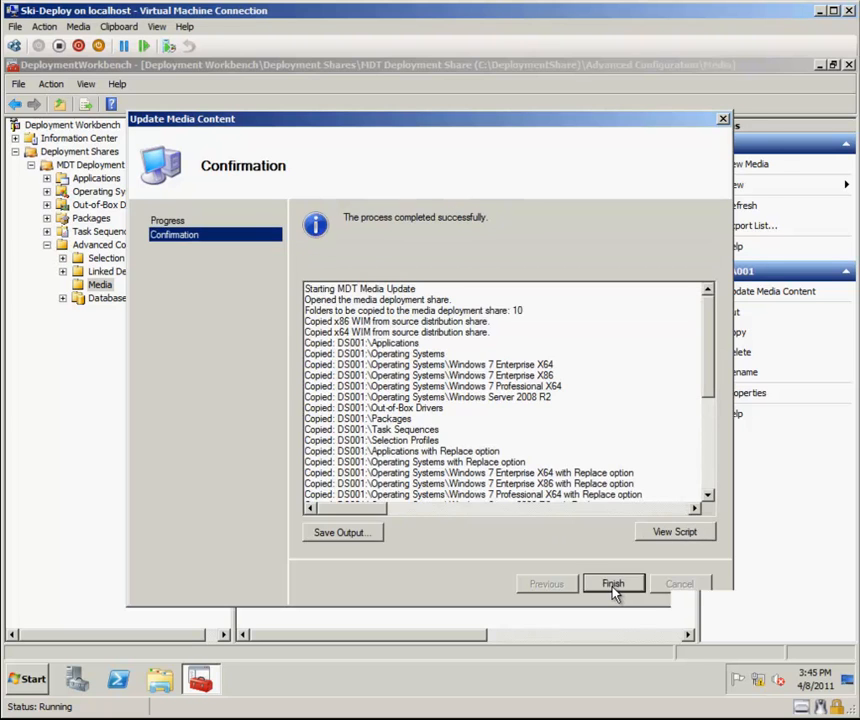
left_click(612, 584)
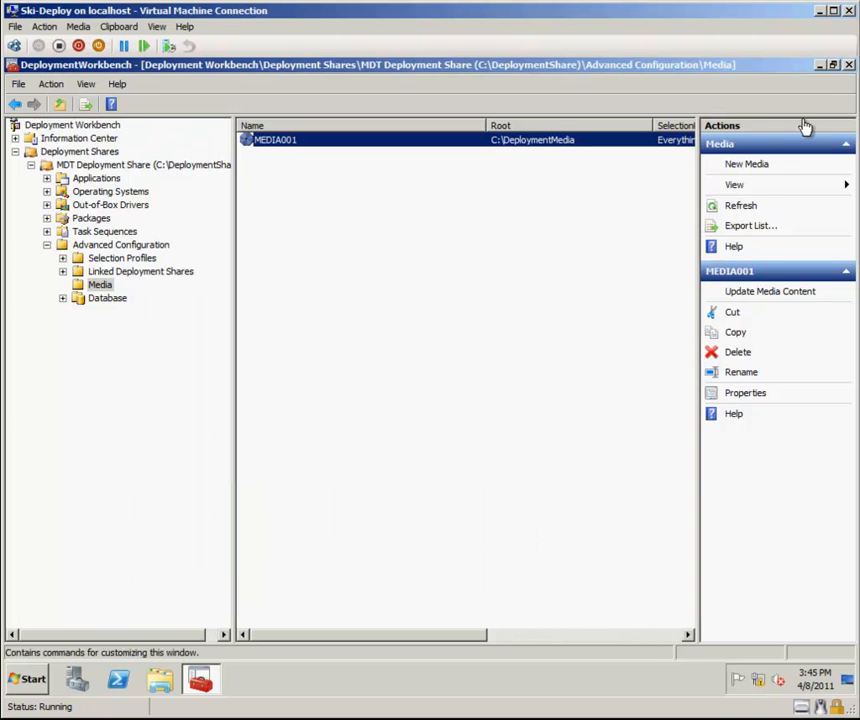
Open Windows Explorer and browse C:\DeploymentMedia to locate the generated LiteTouchMedia.iso file.
left_click(820, 66)
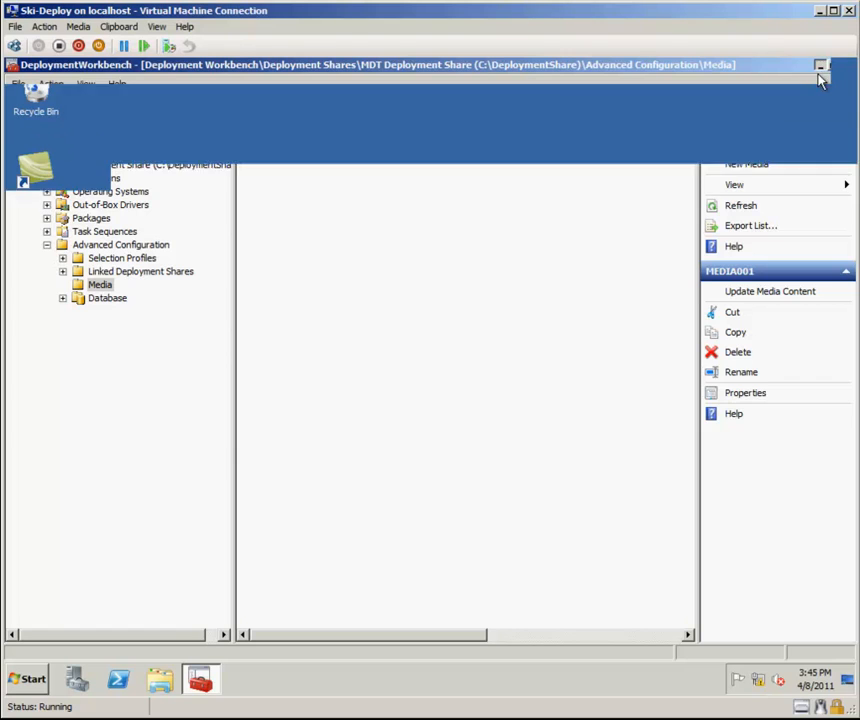
left_click(165, 680)
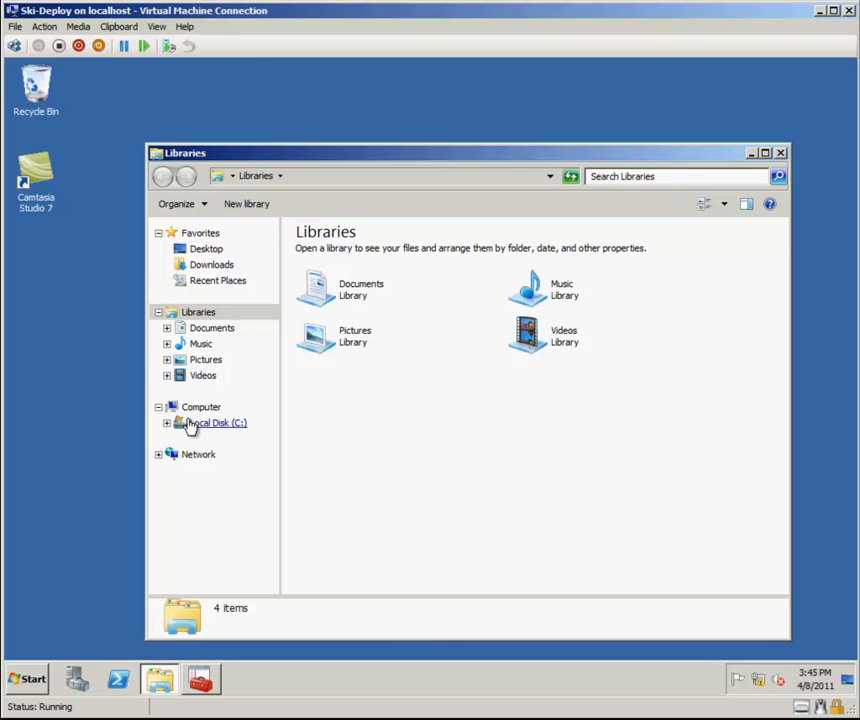
left_click(192, 424)
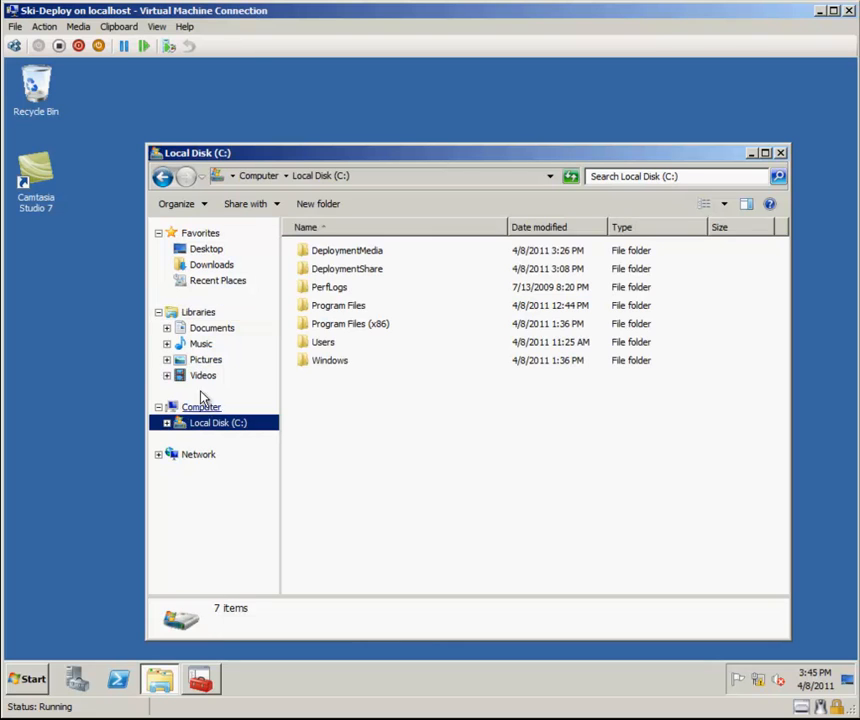
double_click(342, 253)
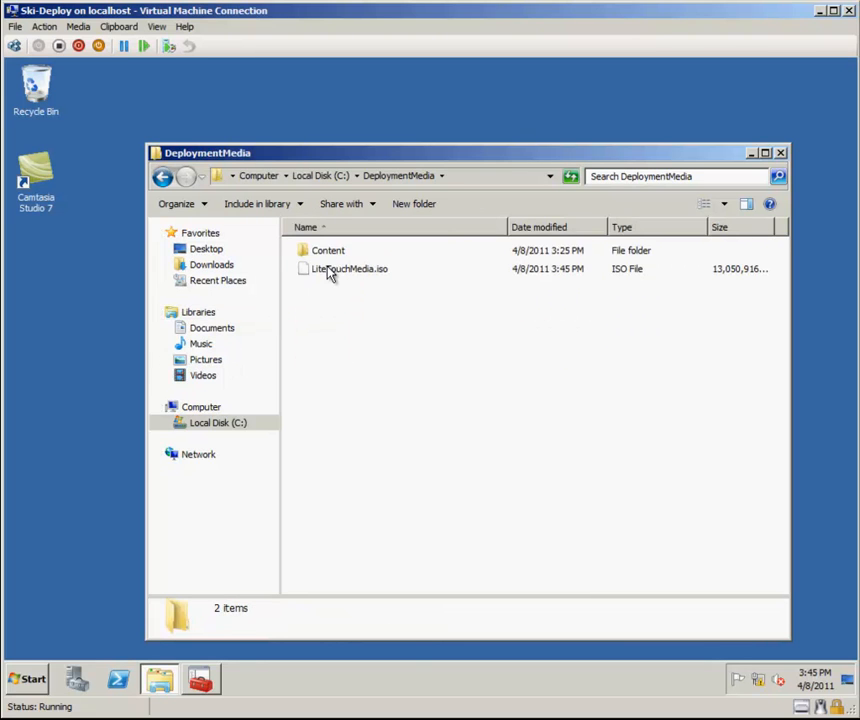
left_click(329, 273)
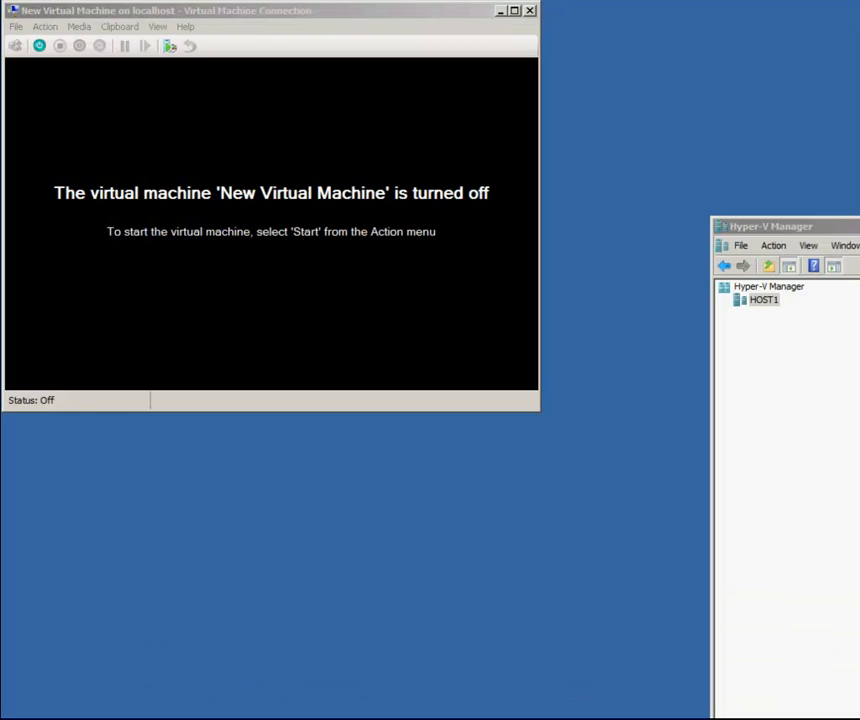
Start the New Virtual Machine, boot the Litetouch Boot [MEDIA001] (x64) entry, and launch the Deployment Wizard.
left_click(39, 46)
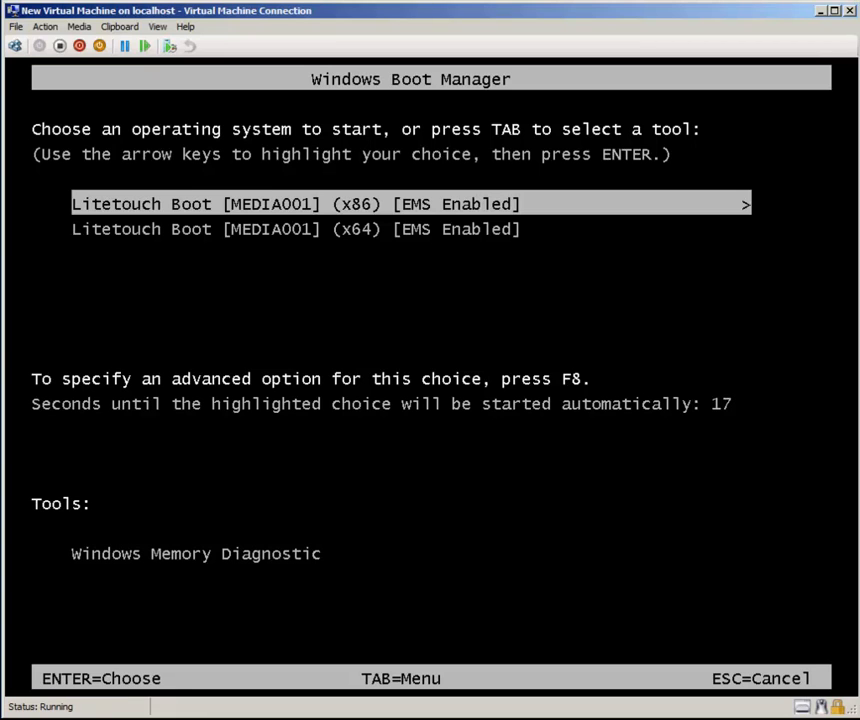
key("Down")
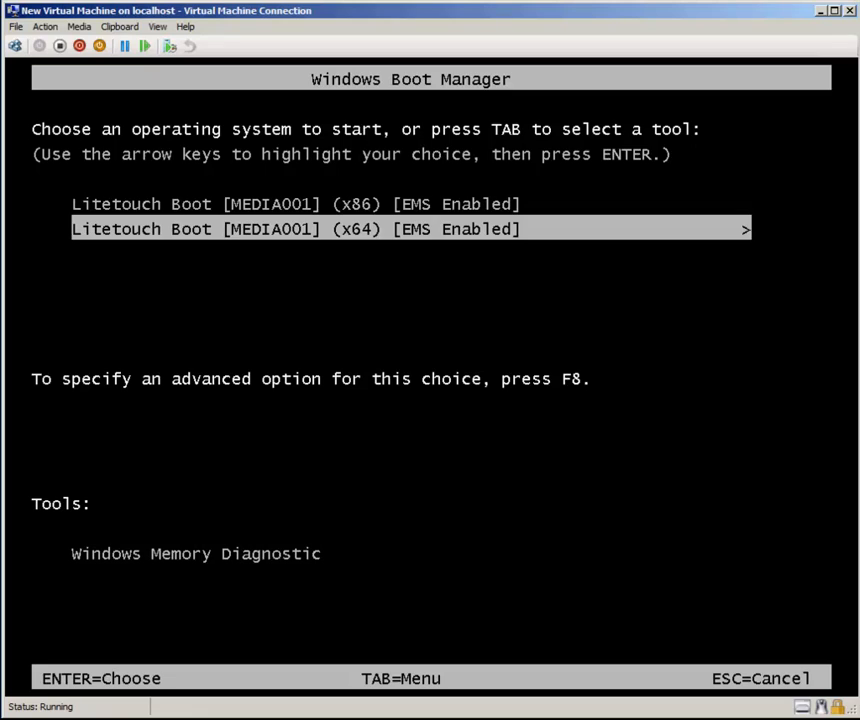
key("Return")
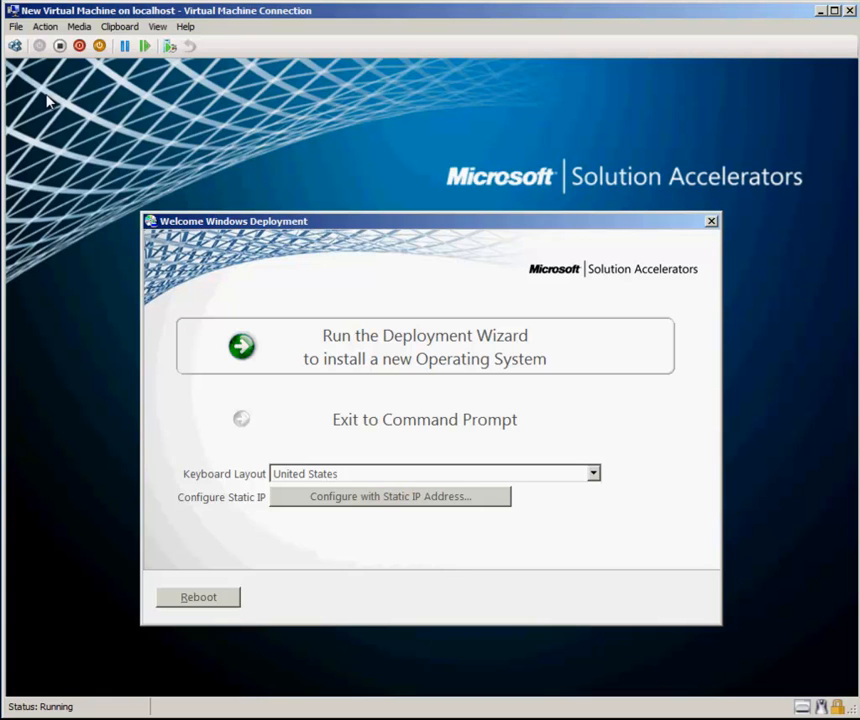
left_click(434, 357)
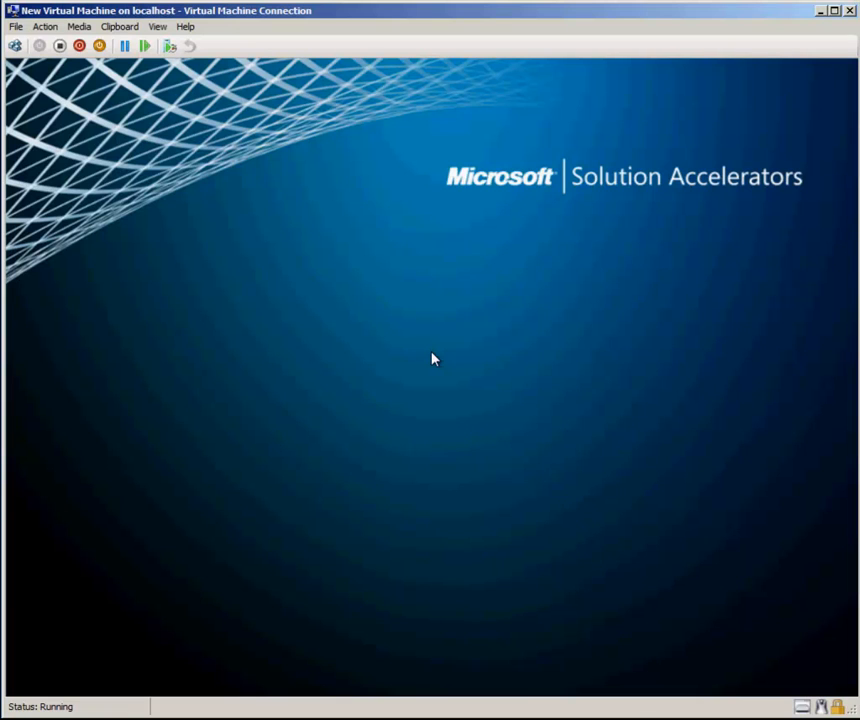